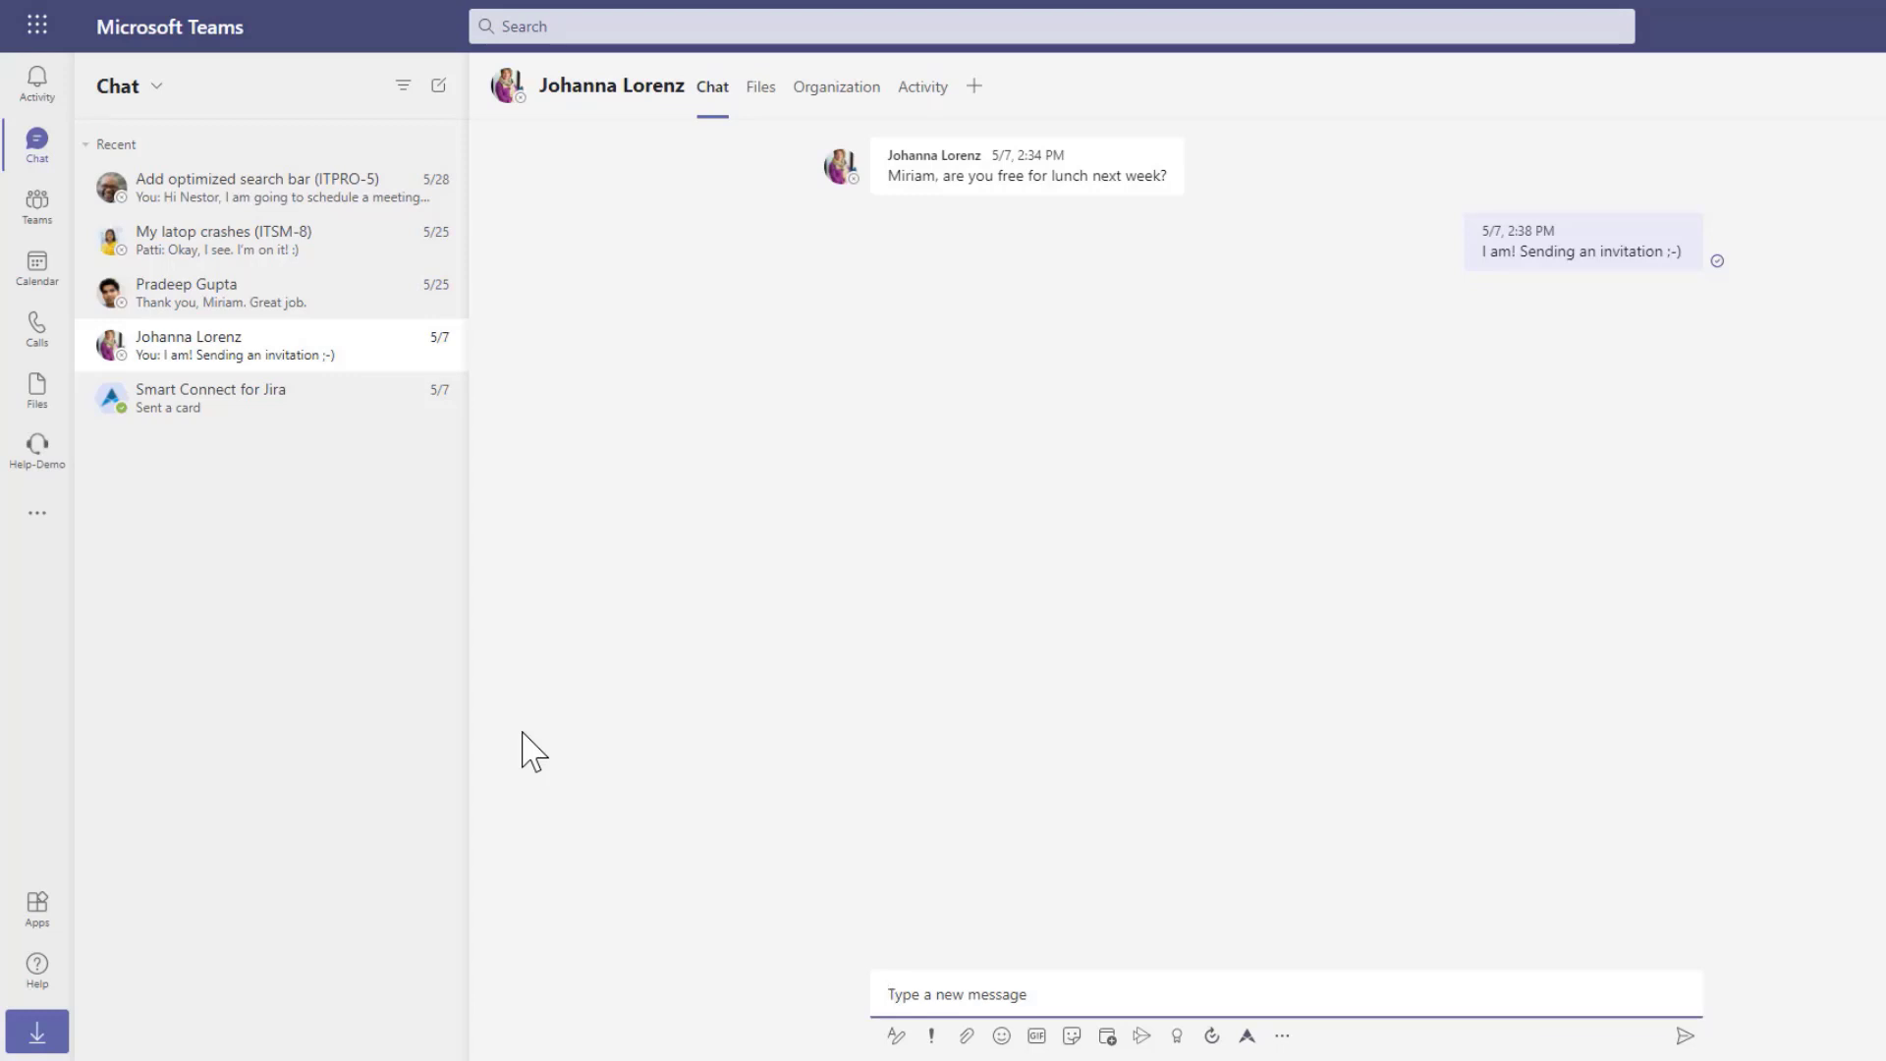
In the Teams Help-Demo app, open the Get IT help form under Common Requests
{"action": "left_click", "coordinate": [54, 466]}
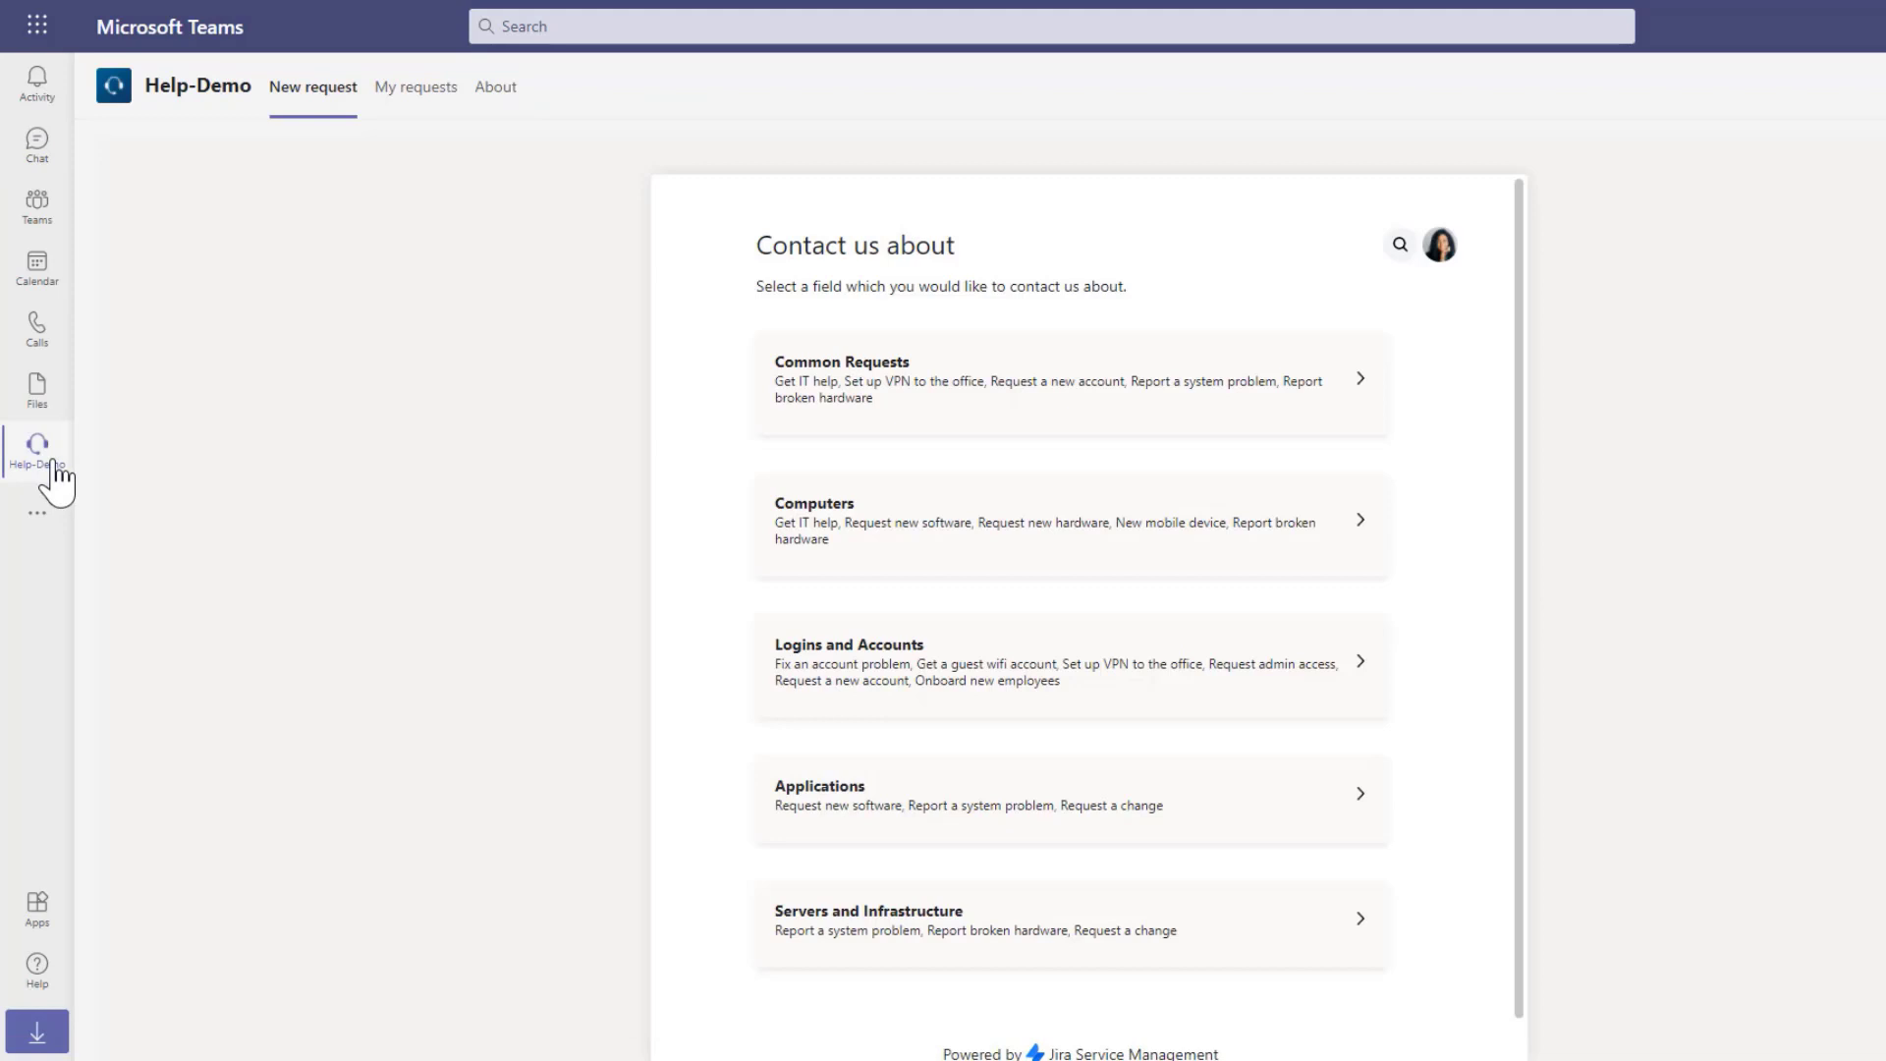
{"action": "left_click", "coordinate": [825, 412]}
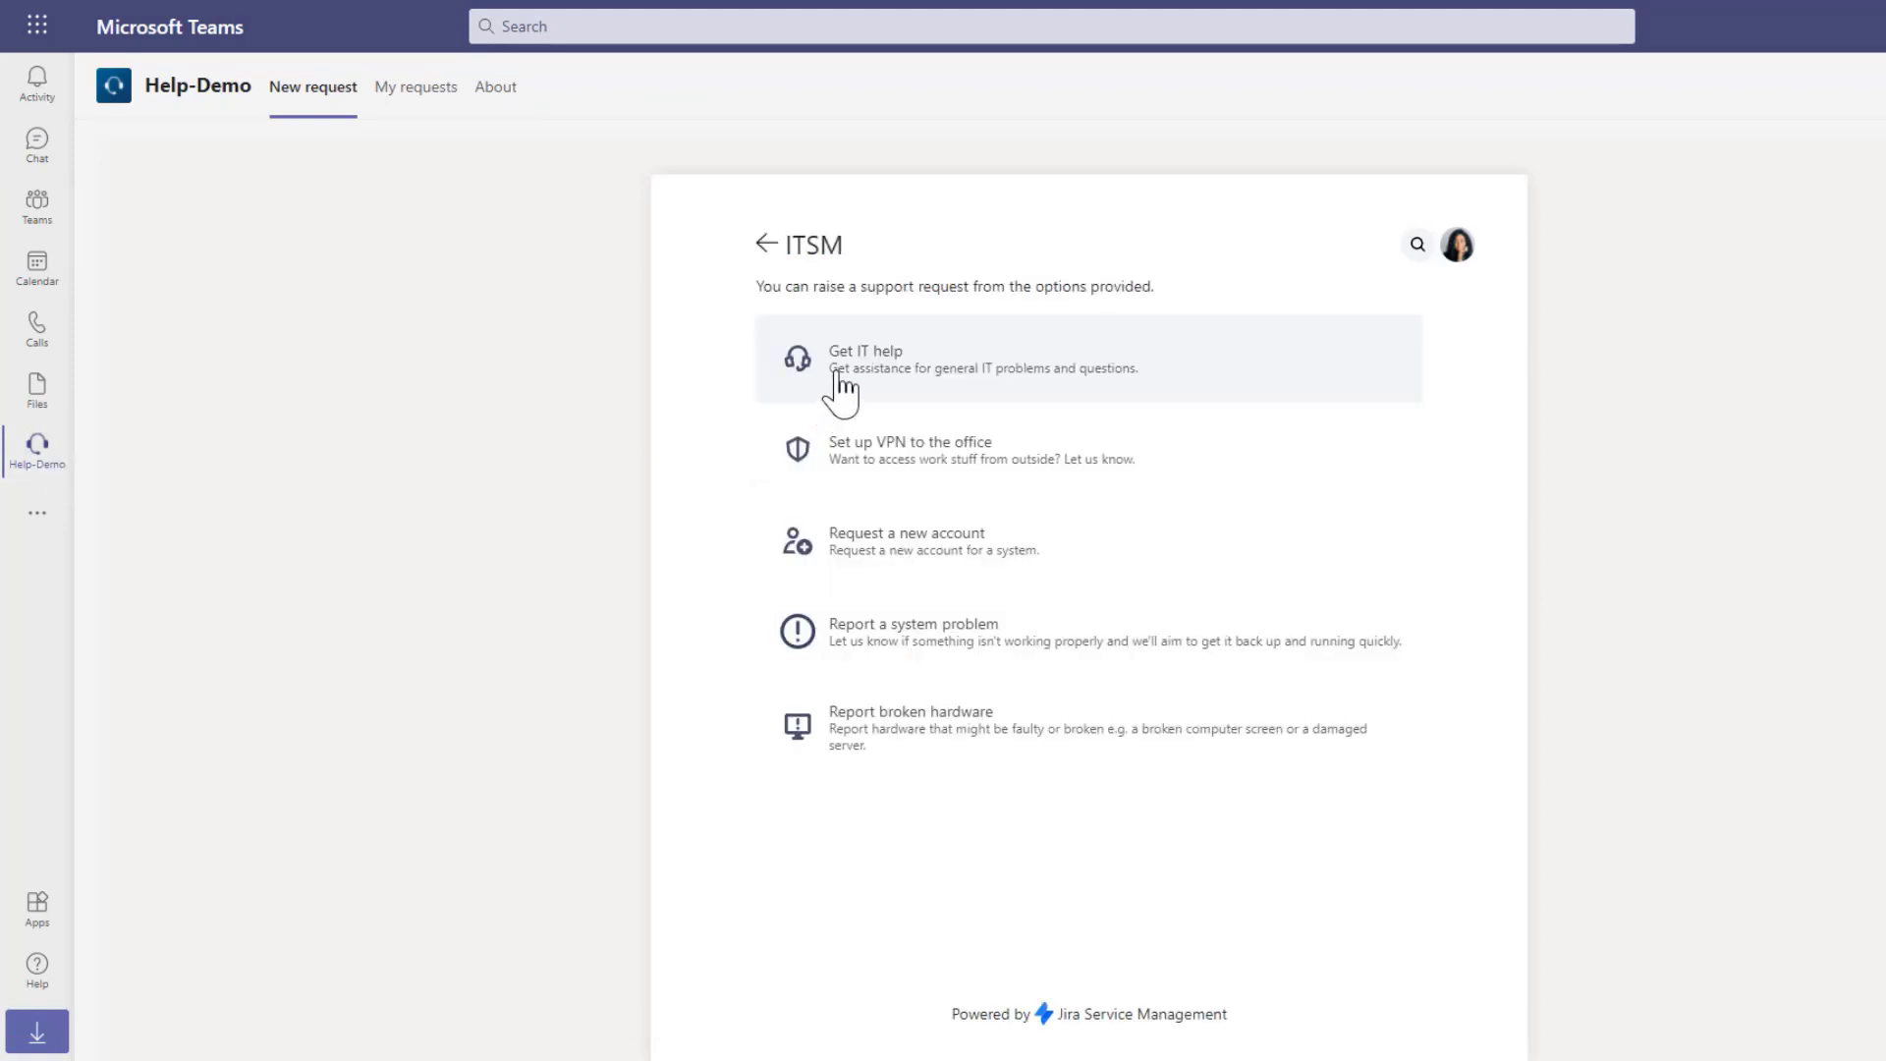
{"action": "left_click", "coordinate": [840, 388]}
Submit summary 'My laptop crashes', describing crashes and restarts when using designer tools
{"action": "left_click", "coordinate": [836, 389]}
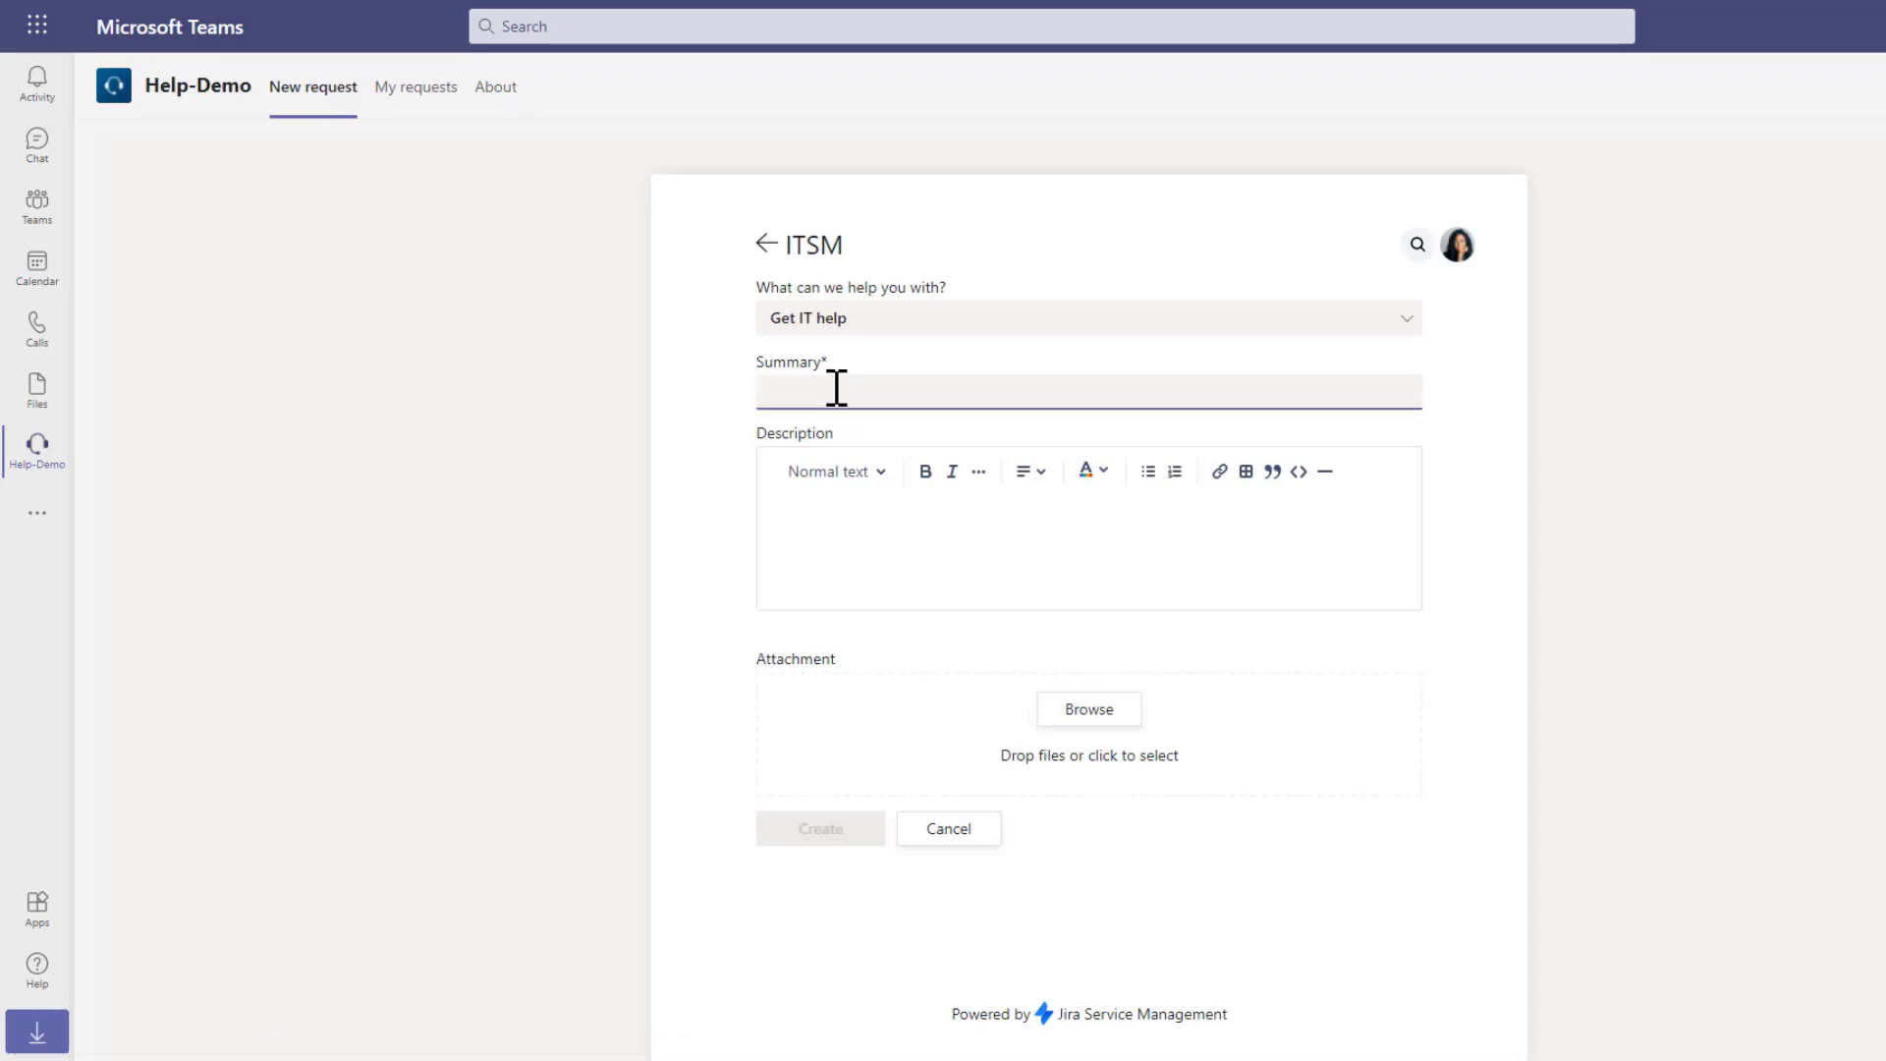
{"action": "type", "text": "My laptop crashes"}
{"action": "left_click", "coordinate": [819, 513]}
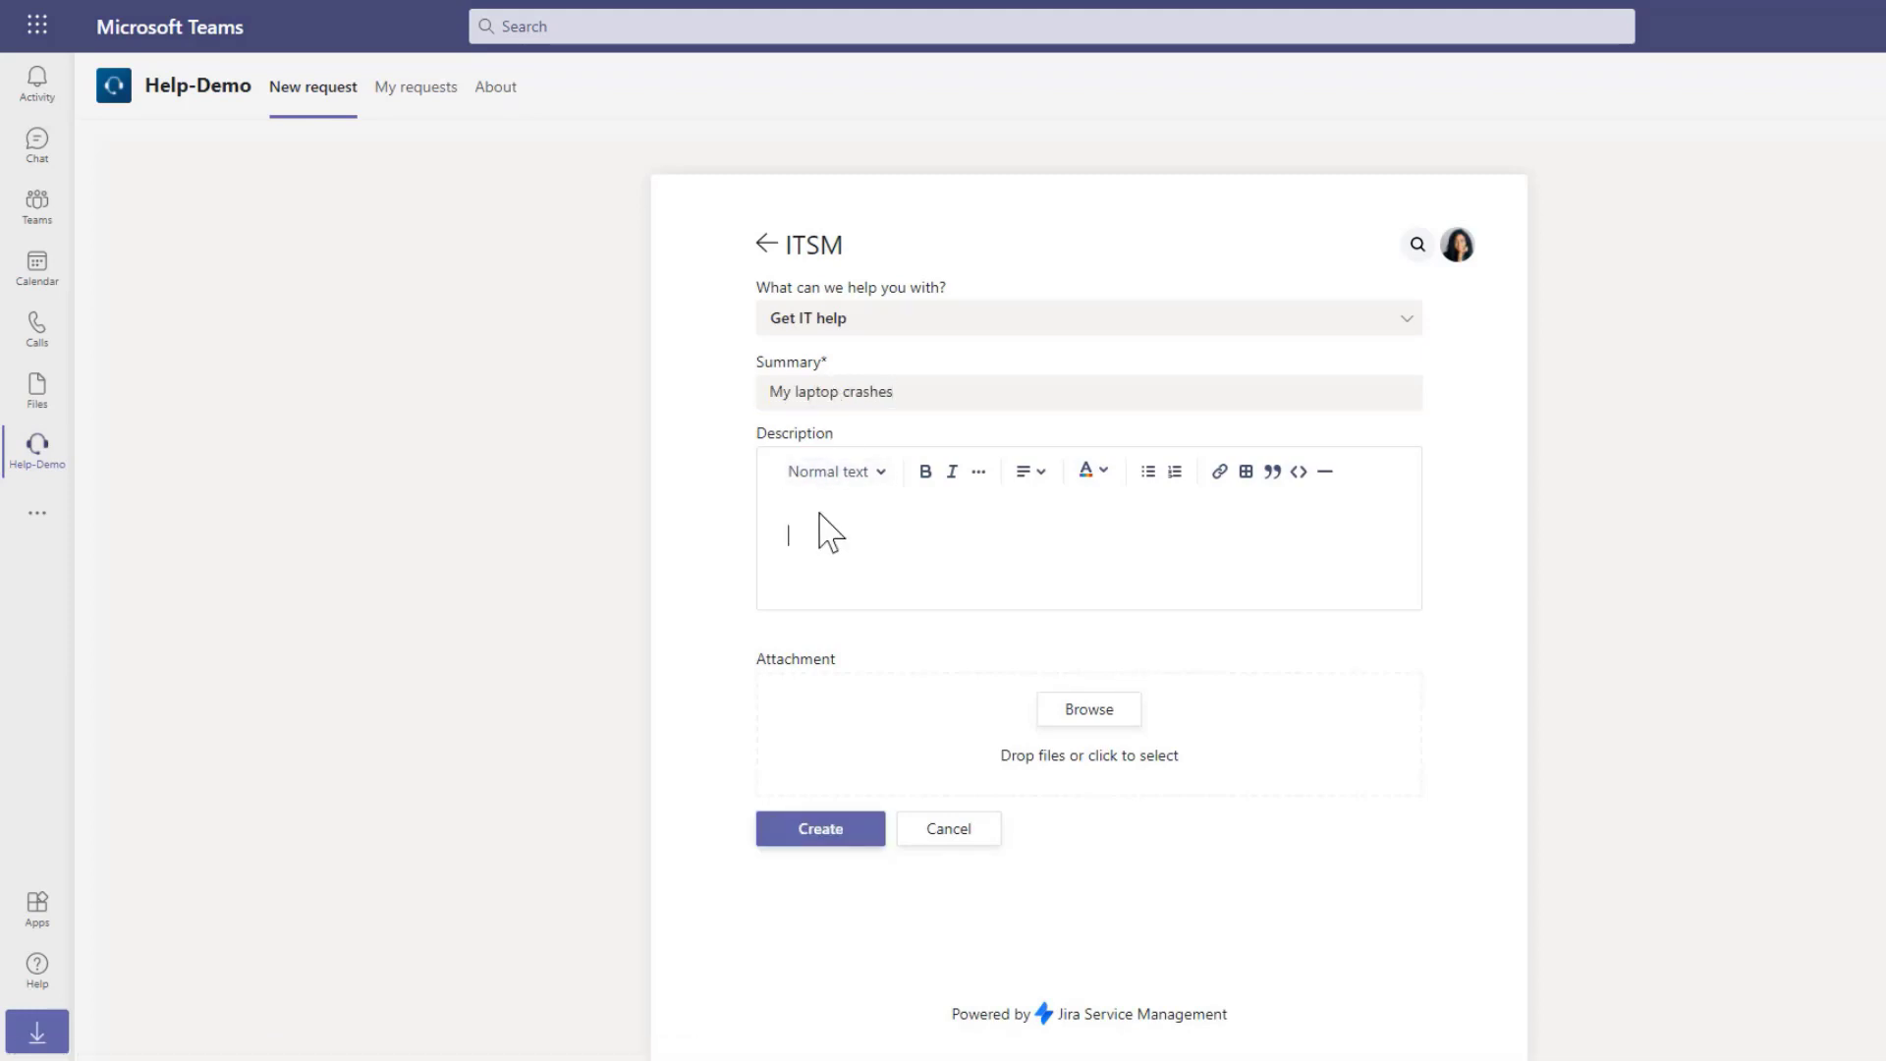
{"action": "type", "text": "When I work with my designer tools, my laptop crashes and I have to restart. 😣"}
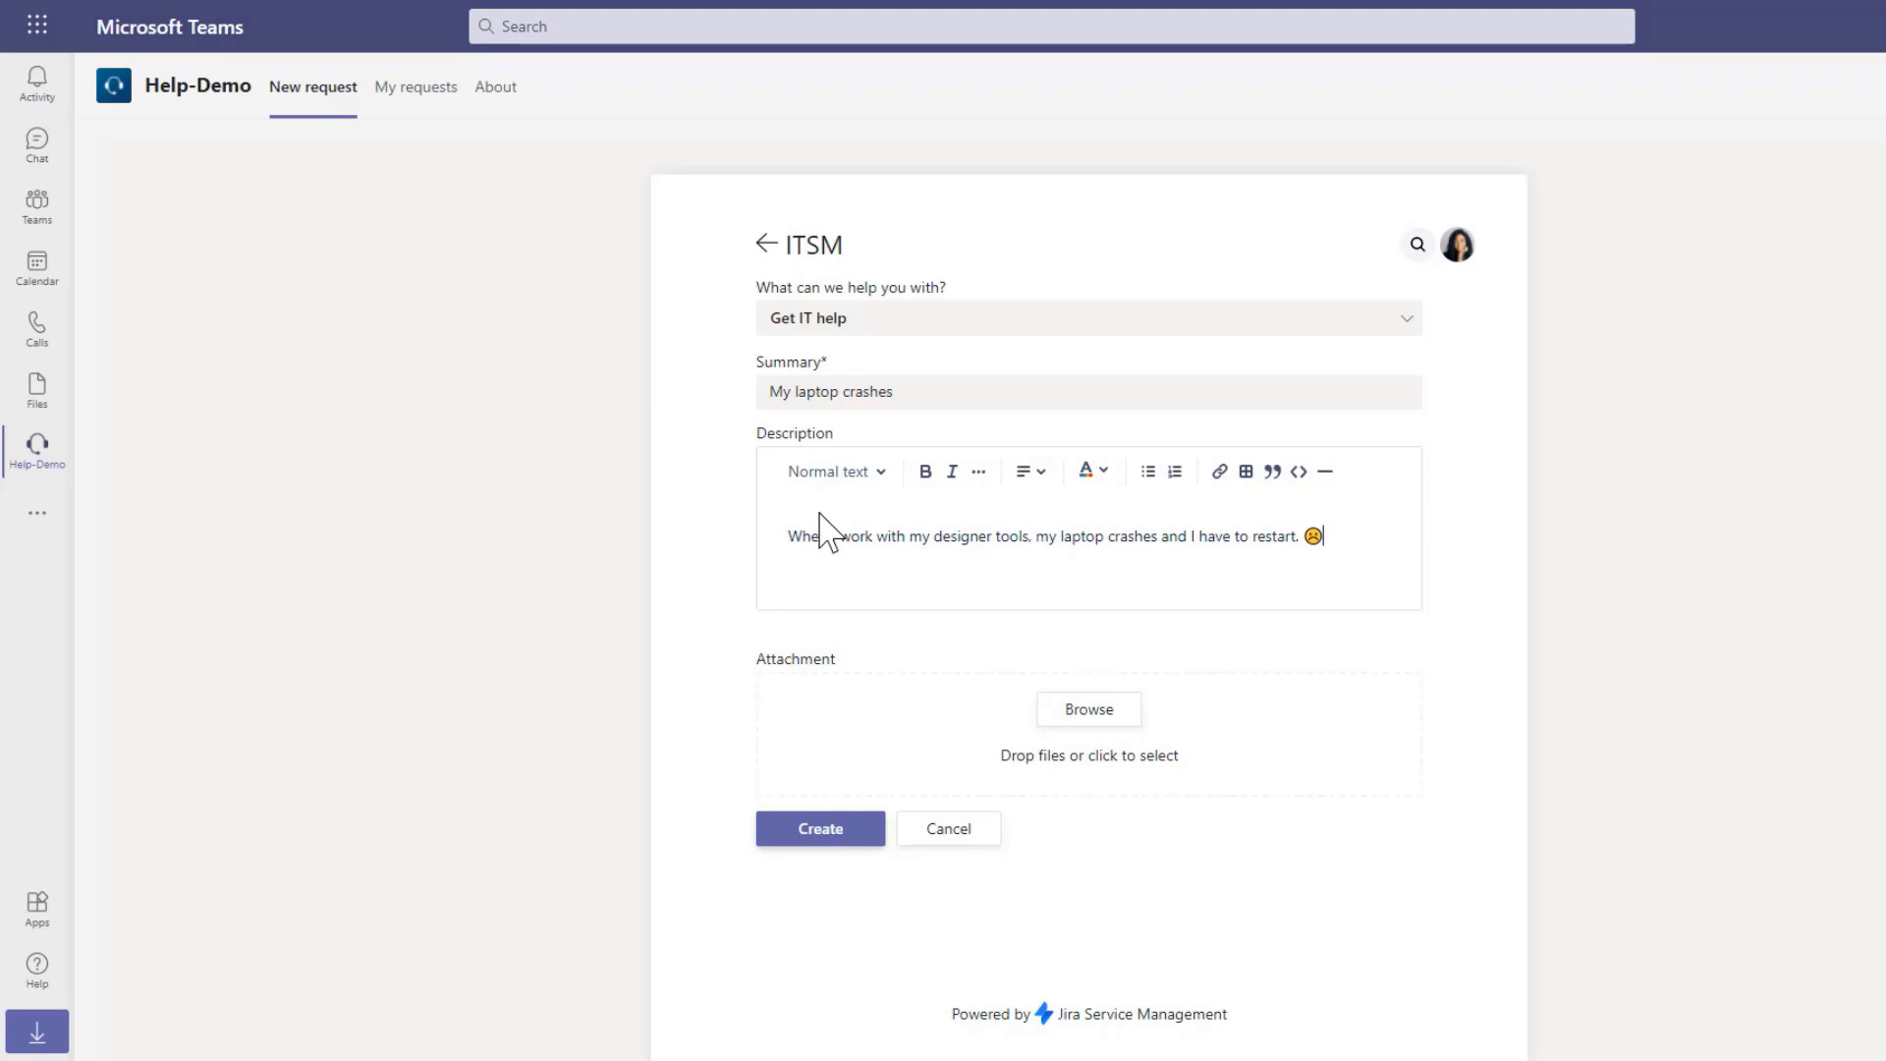
{"action": "left_click", "coordinate": [814, 836]}
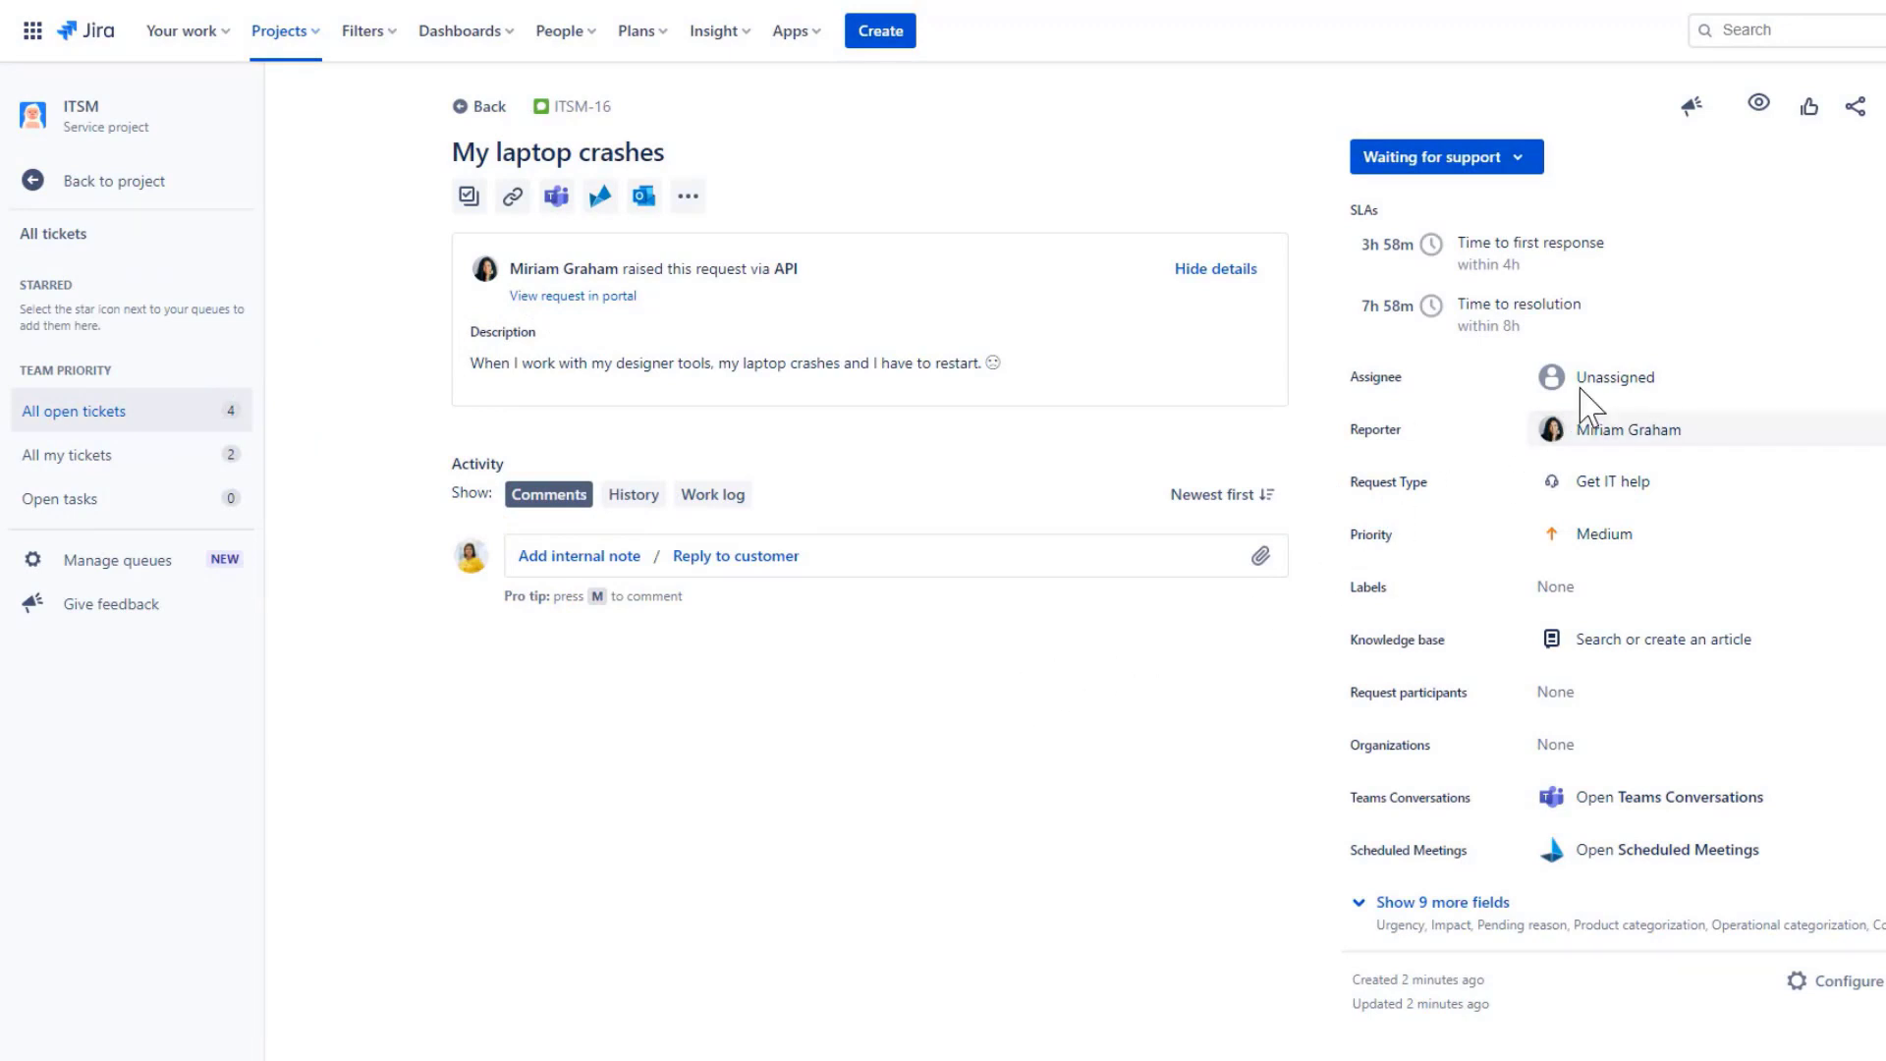
Assign ITSM-16 to the support agent and set up a direct Teams chat with the requester
{"action": "left_click", "coordinate": [1584, 385]}
{"action": "left_click", "coordinate": [1599, 437]}
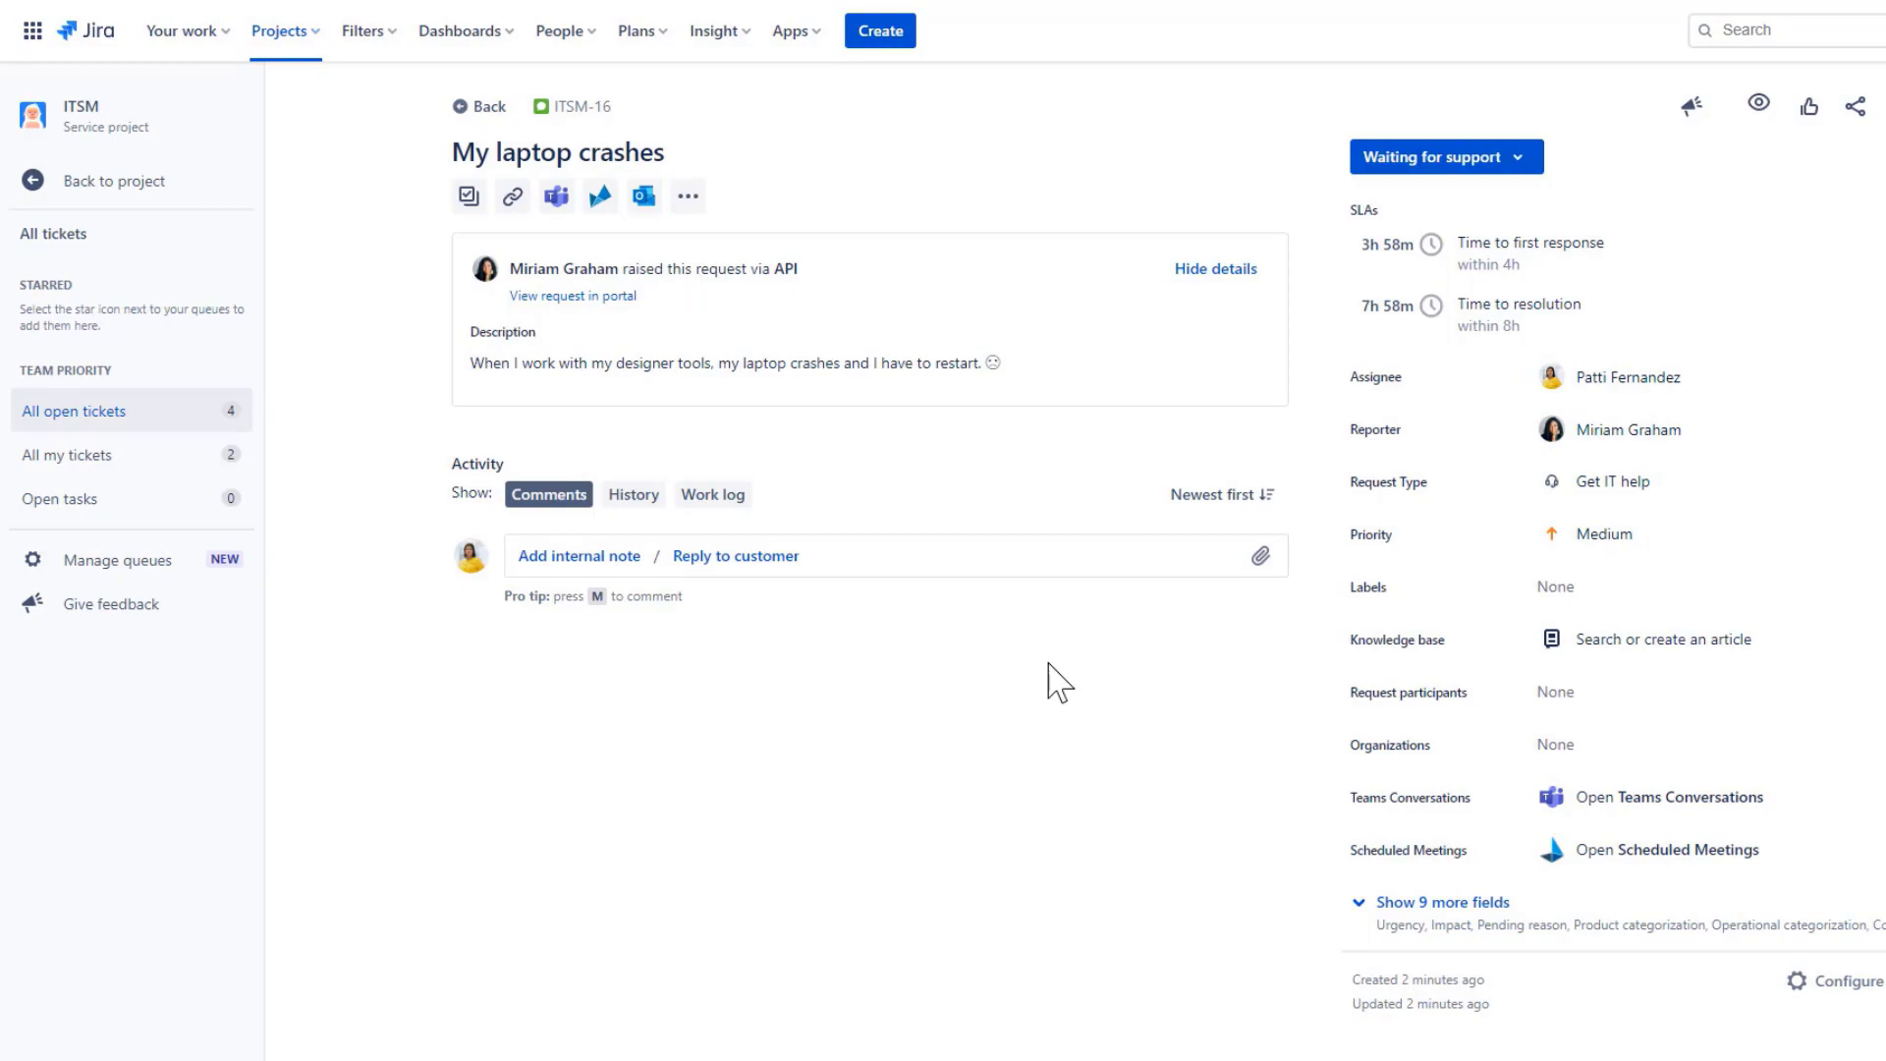
{"action": "left_click", "coordinate": [555, 198]}
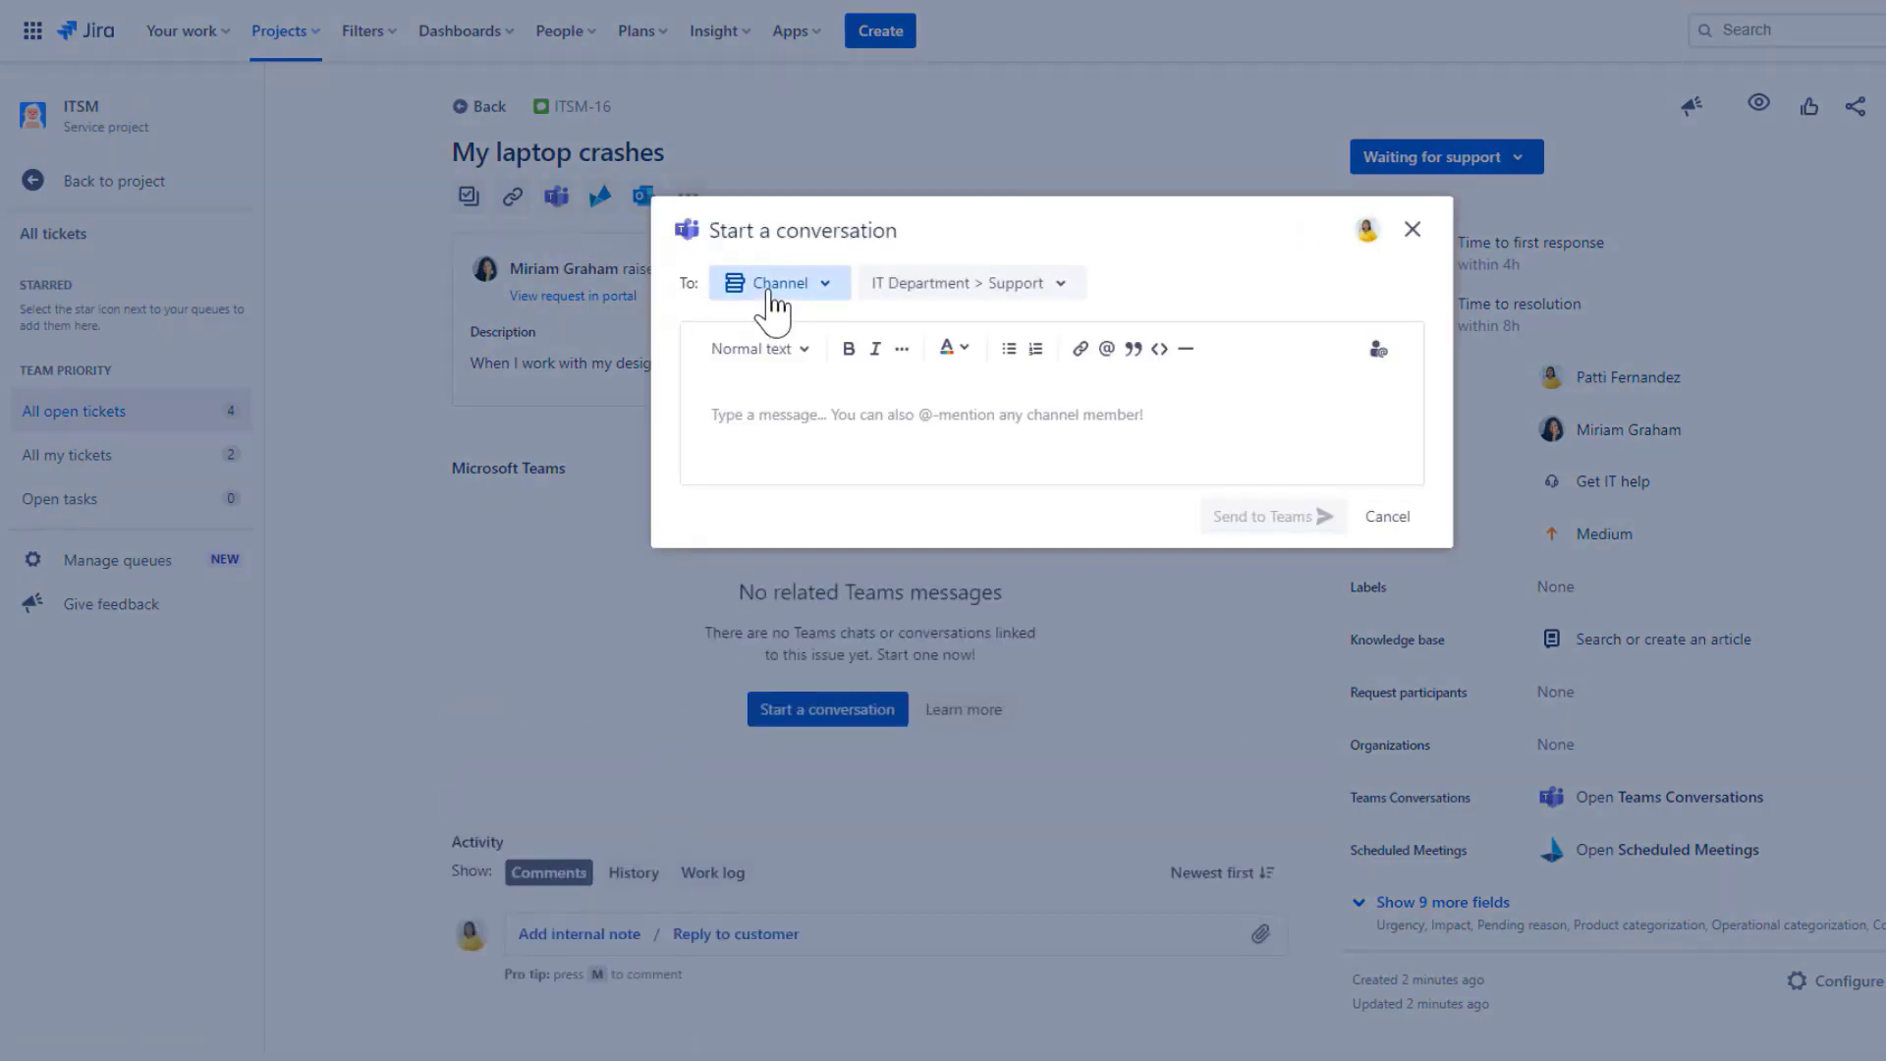
{"action": "left_click", "coordinate": [772, 287]}
{"action": "left_click", "coordinate": [772, 385]}
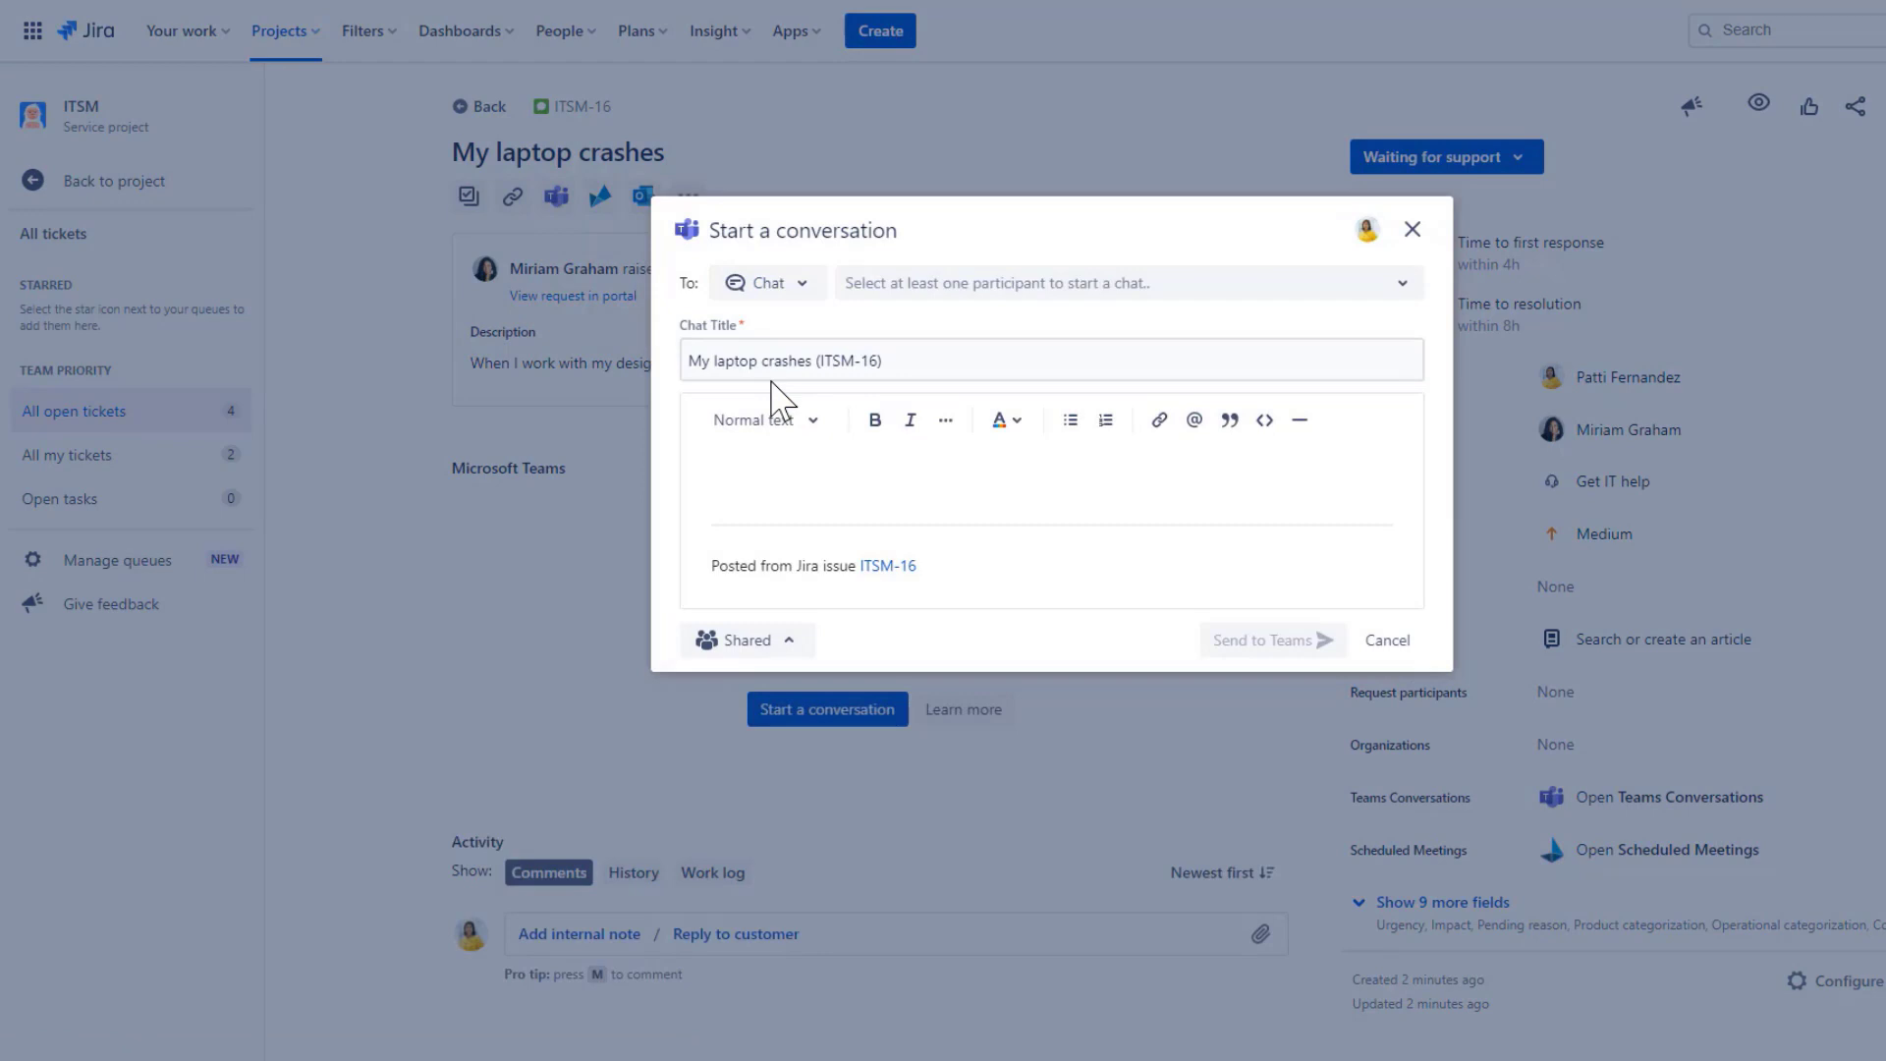
{"action": "left_click", "coordinate": [1011, 287]}
{"action": "left_click", "coordinate": [1011, 346]}
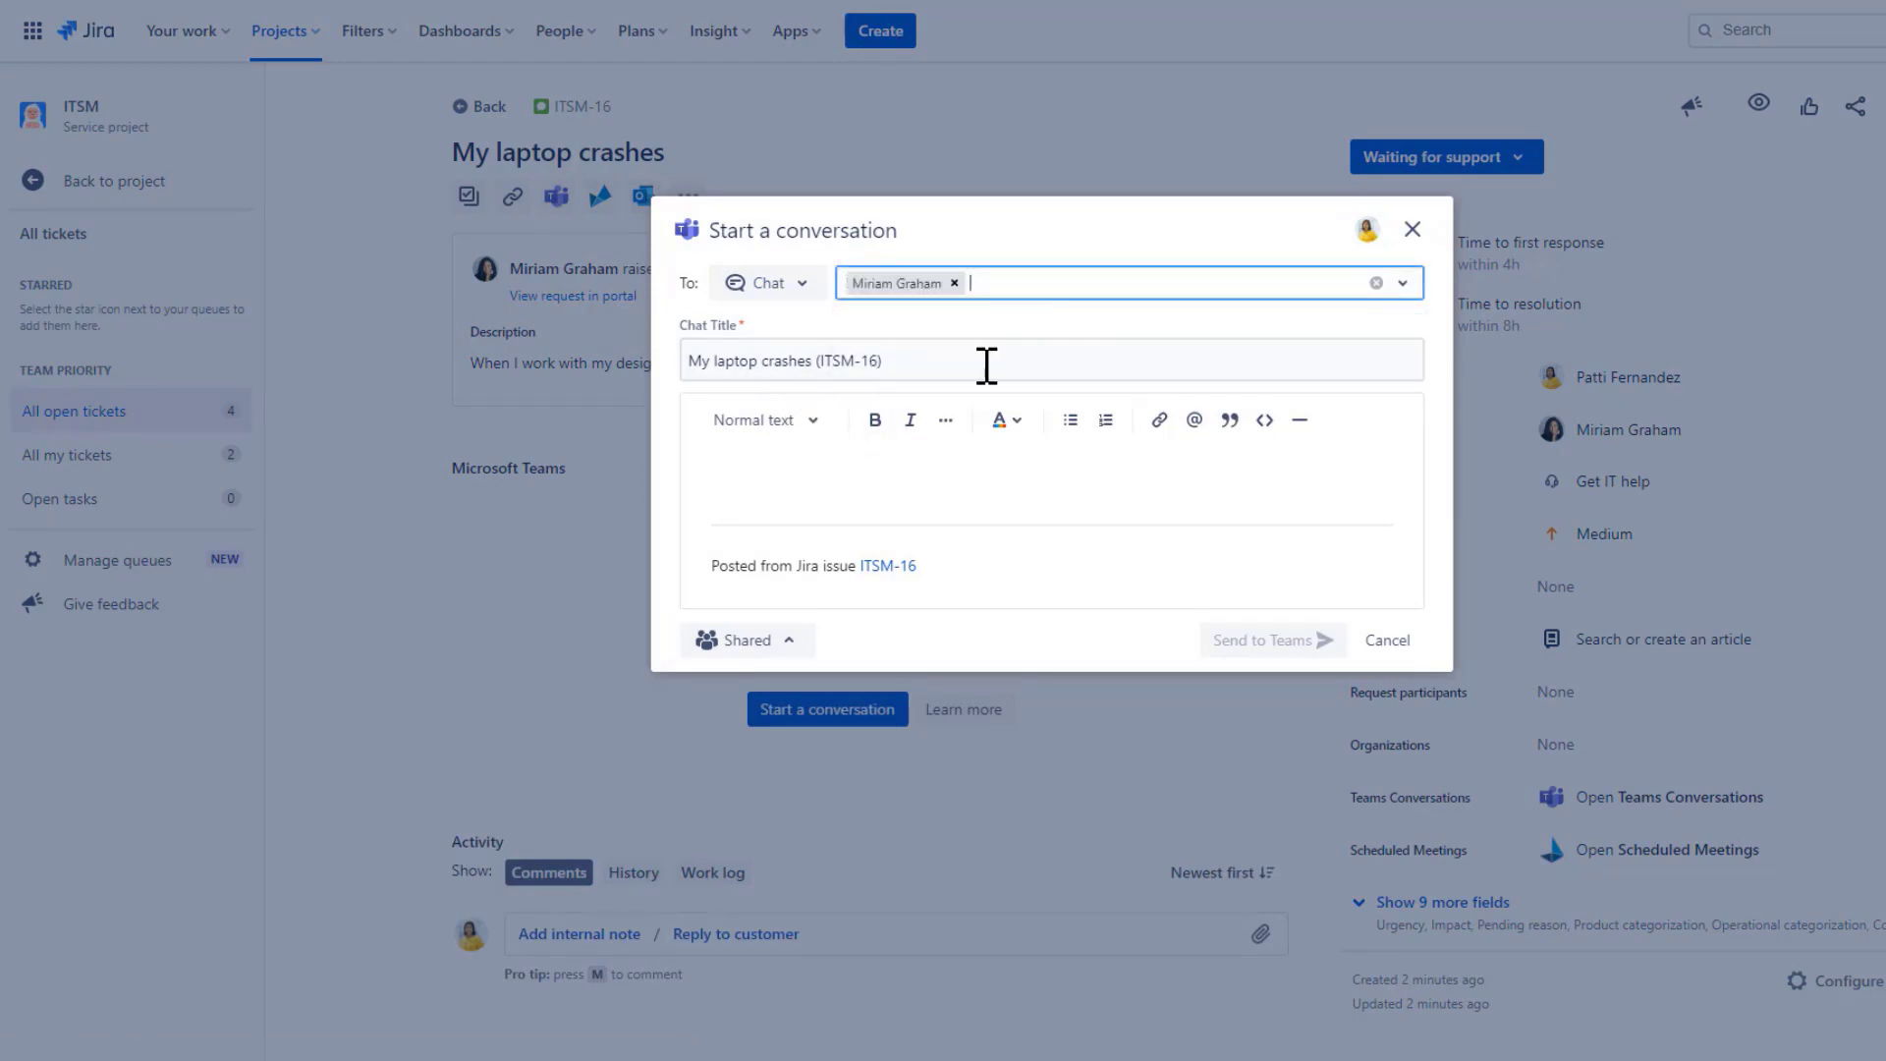
Send the requester a chat message asking which designer tools make the laptop crash
{"action": "left_click", "coordinate": [753, 481]}
{"action": "type", "text": "Hi there Miriam, I just received your ticket. Does your laptop crash with any designer tool or only with a specific one?"}
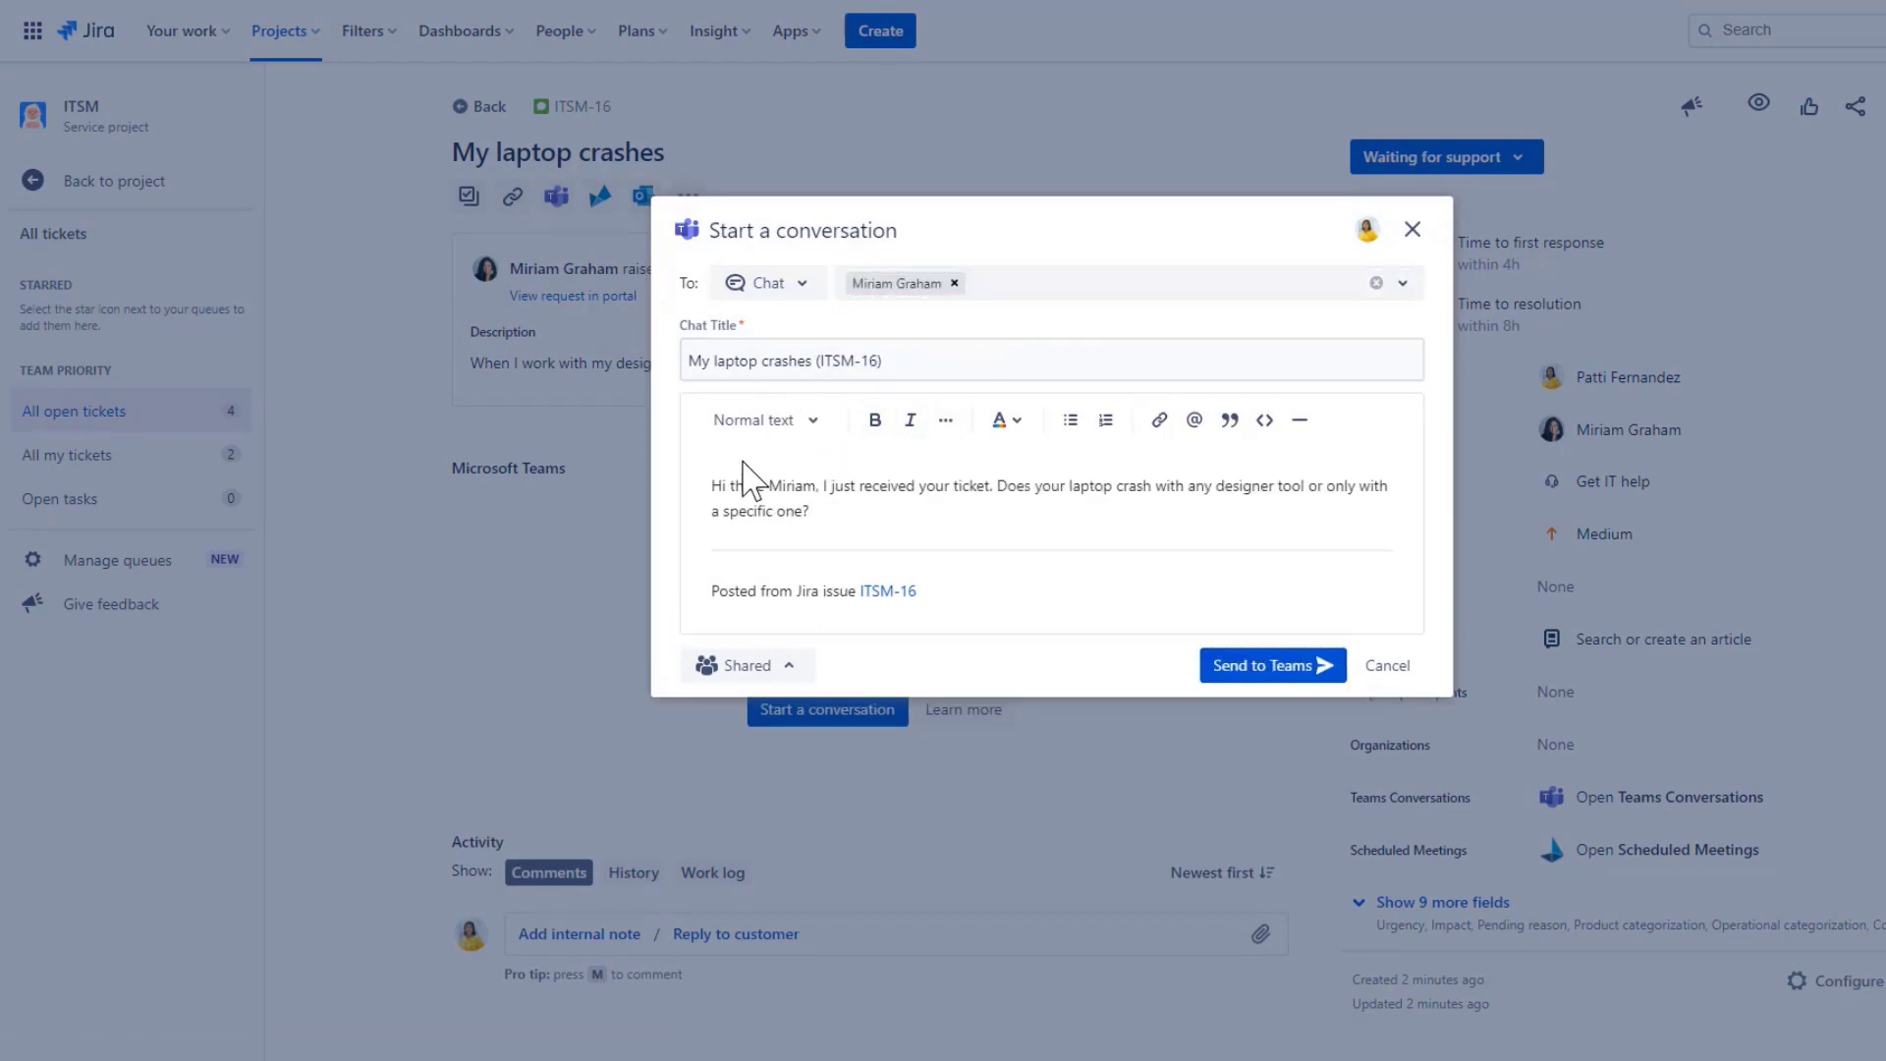
{"action": "left_click", "coordinate": [1214, 673]}
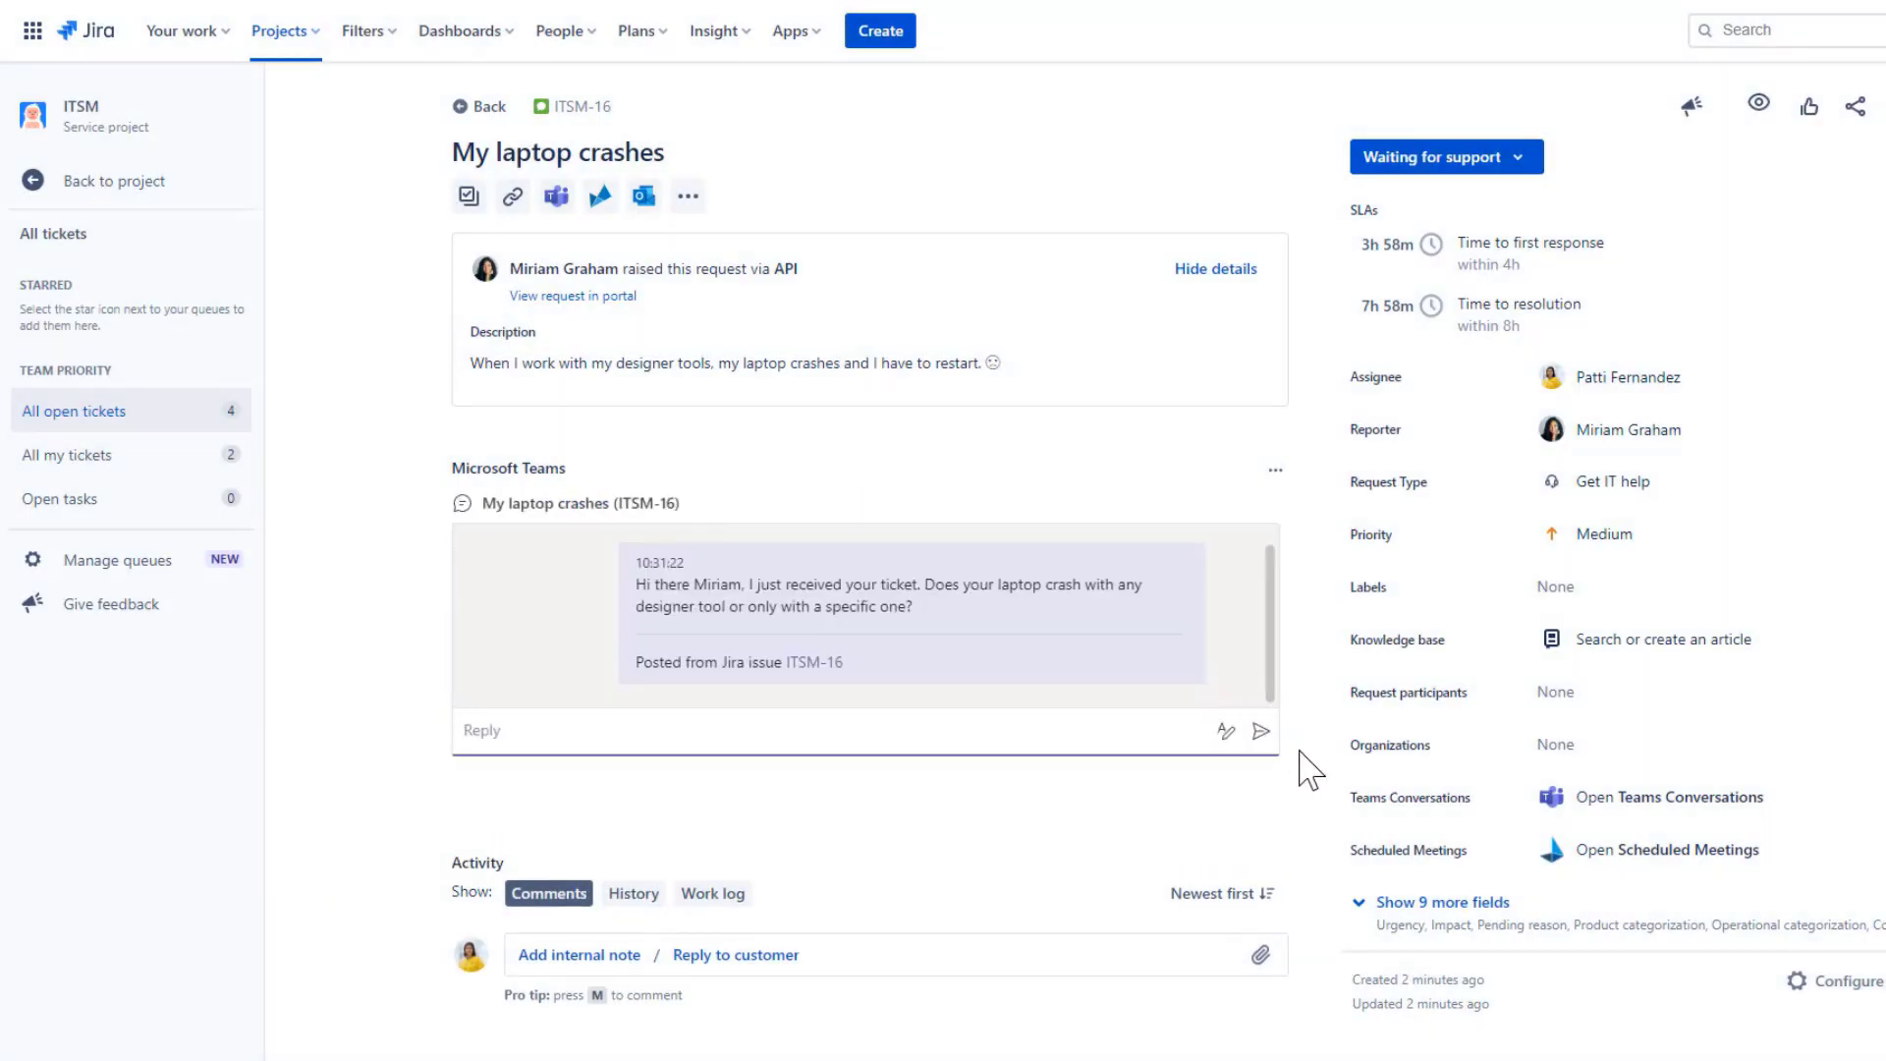
Send 'Okay, I see. I'm on it!' in ITSM-16's linked Teams chat
{"action": "left_click", "coordinate": [1188, 818]}
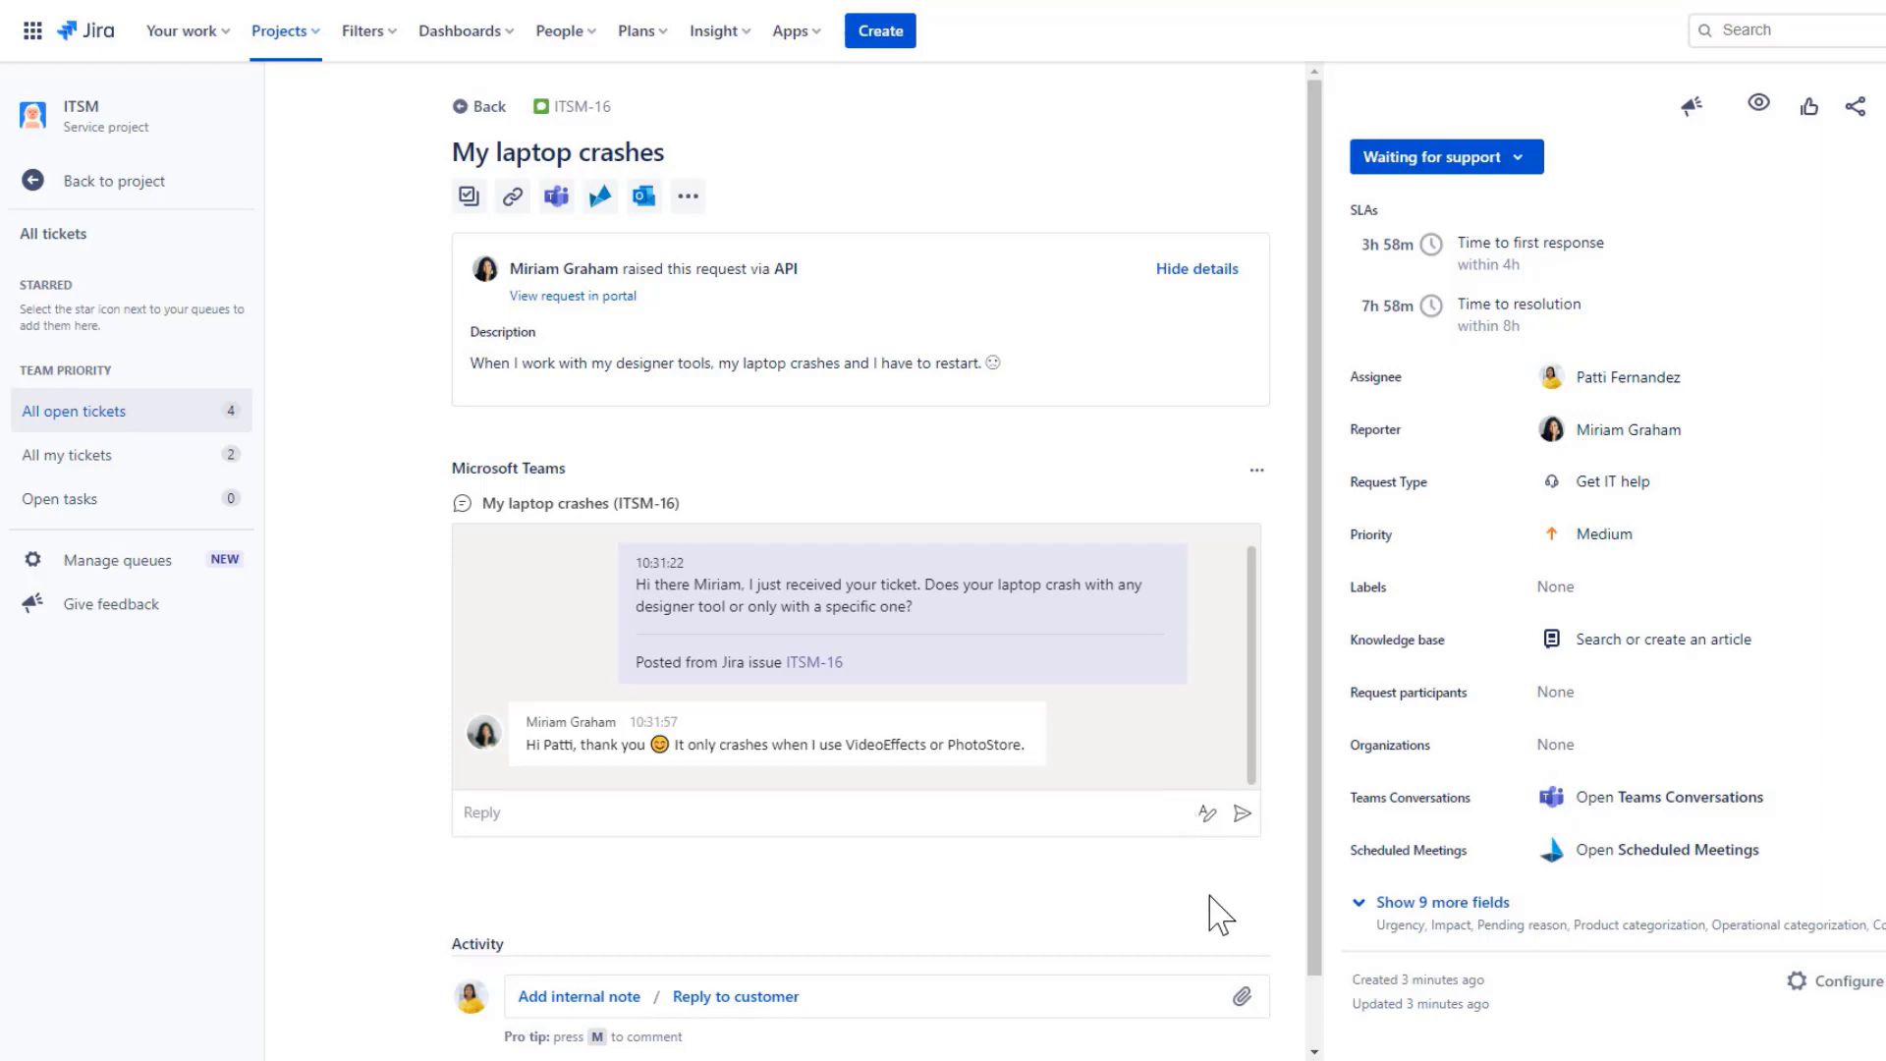
{"action": "left_click", "coordinate": [1069, 815]}
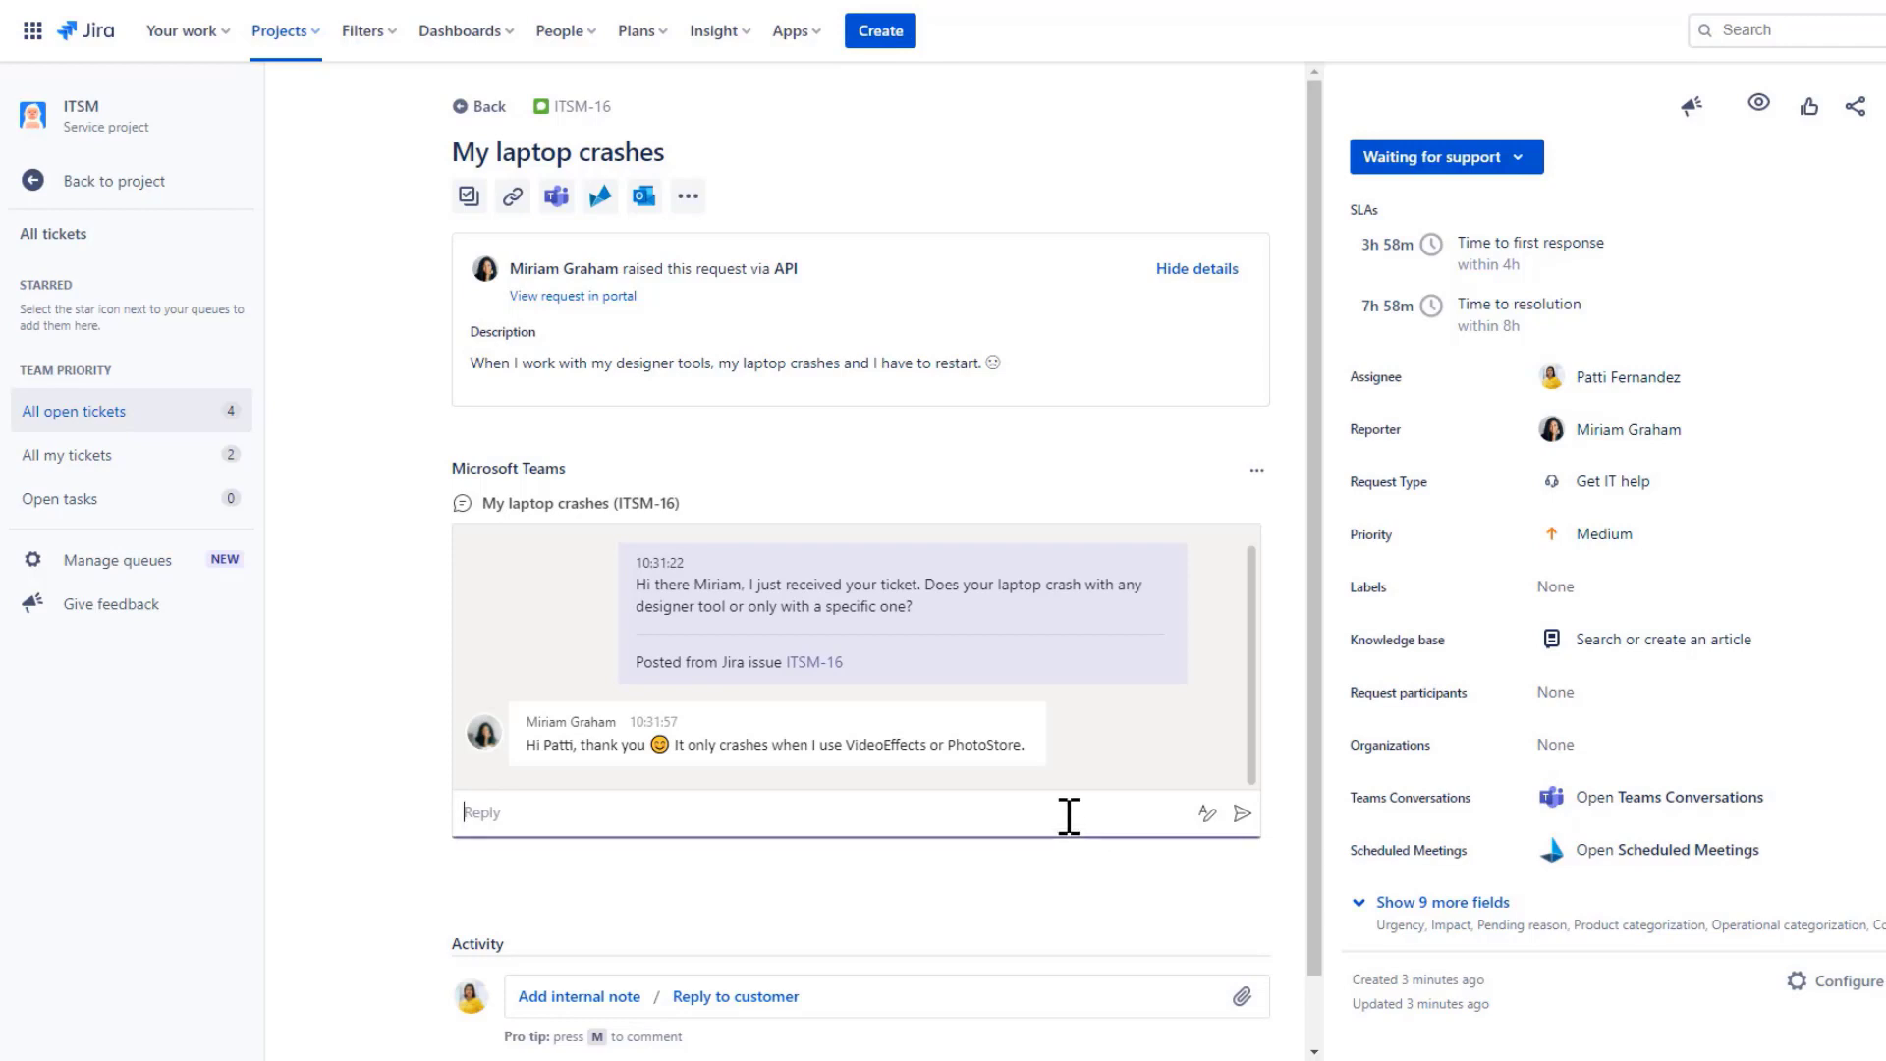
{"action": "type", "text": "Okay, I see. I'm on it!"}
{"action": "left_click", "coordinate": [1240, 813]}
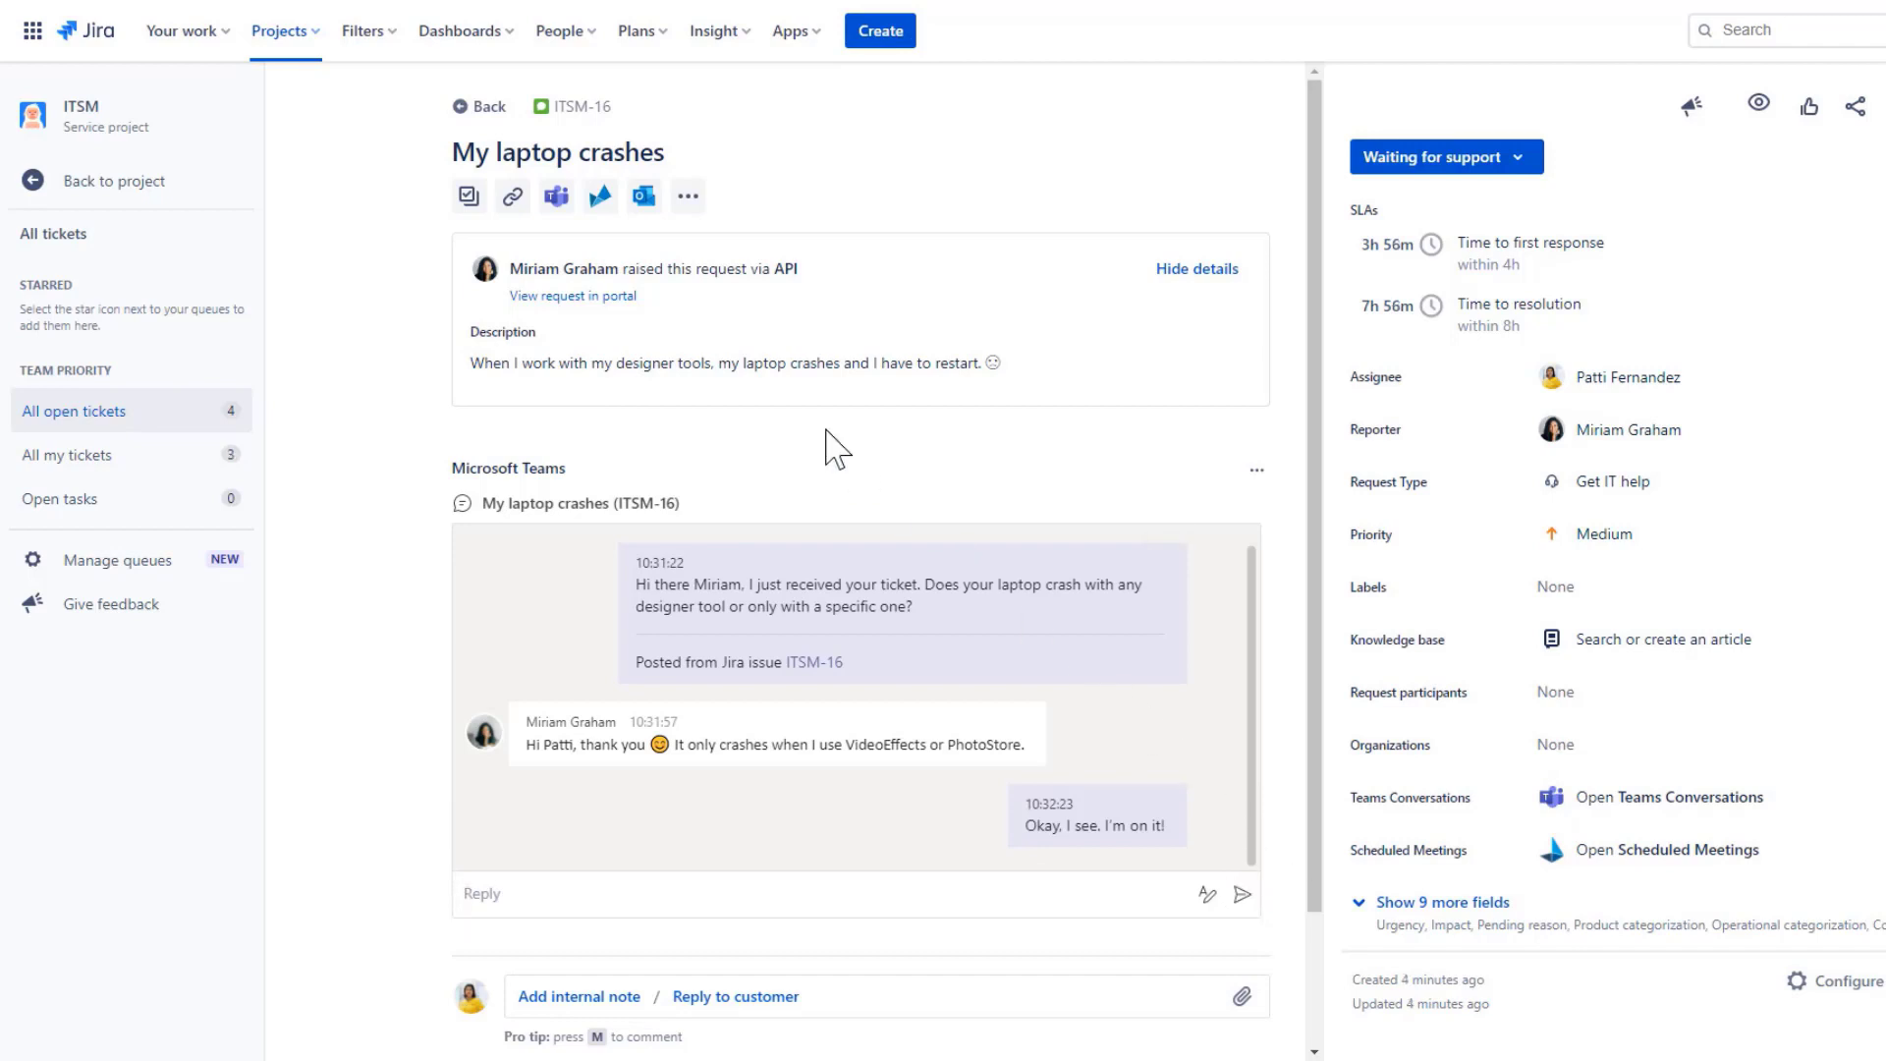
Ask the IT Department Support channel whether they had the same problem before
{"action": "scroll", "coordinate": [560, 224], "scroll_direction": "down", "scroll_amount": 2}
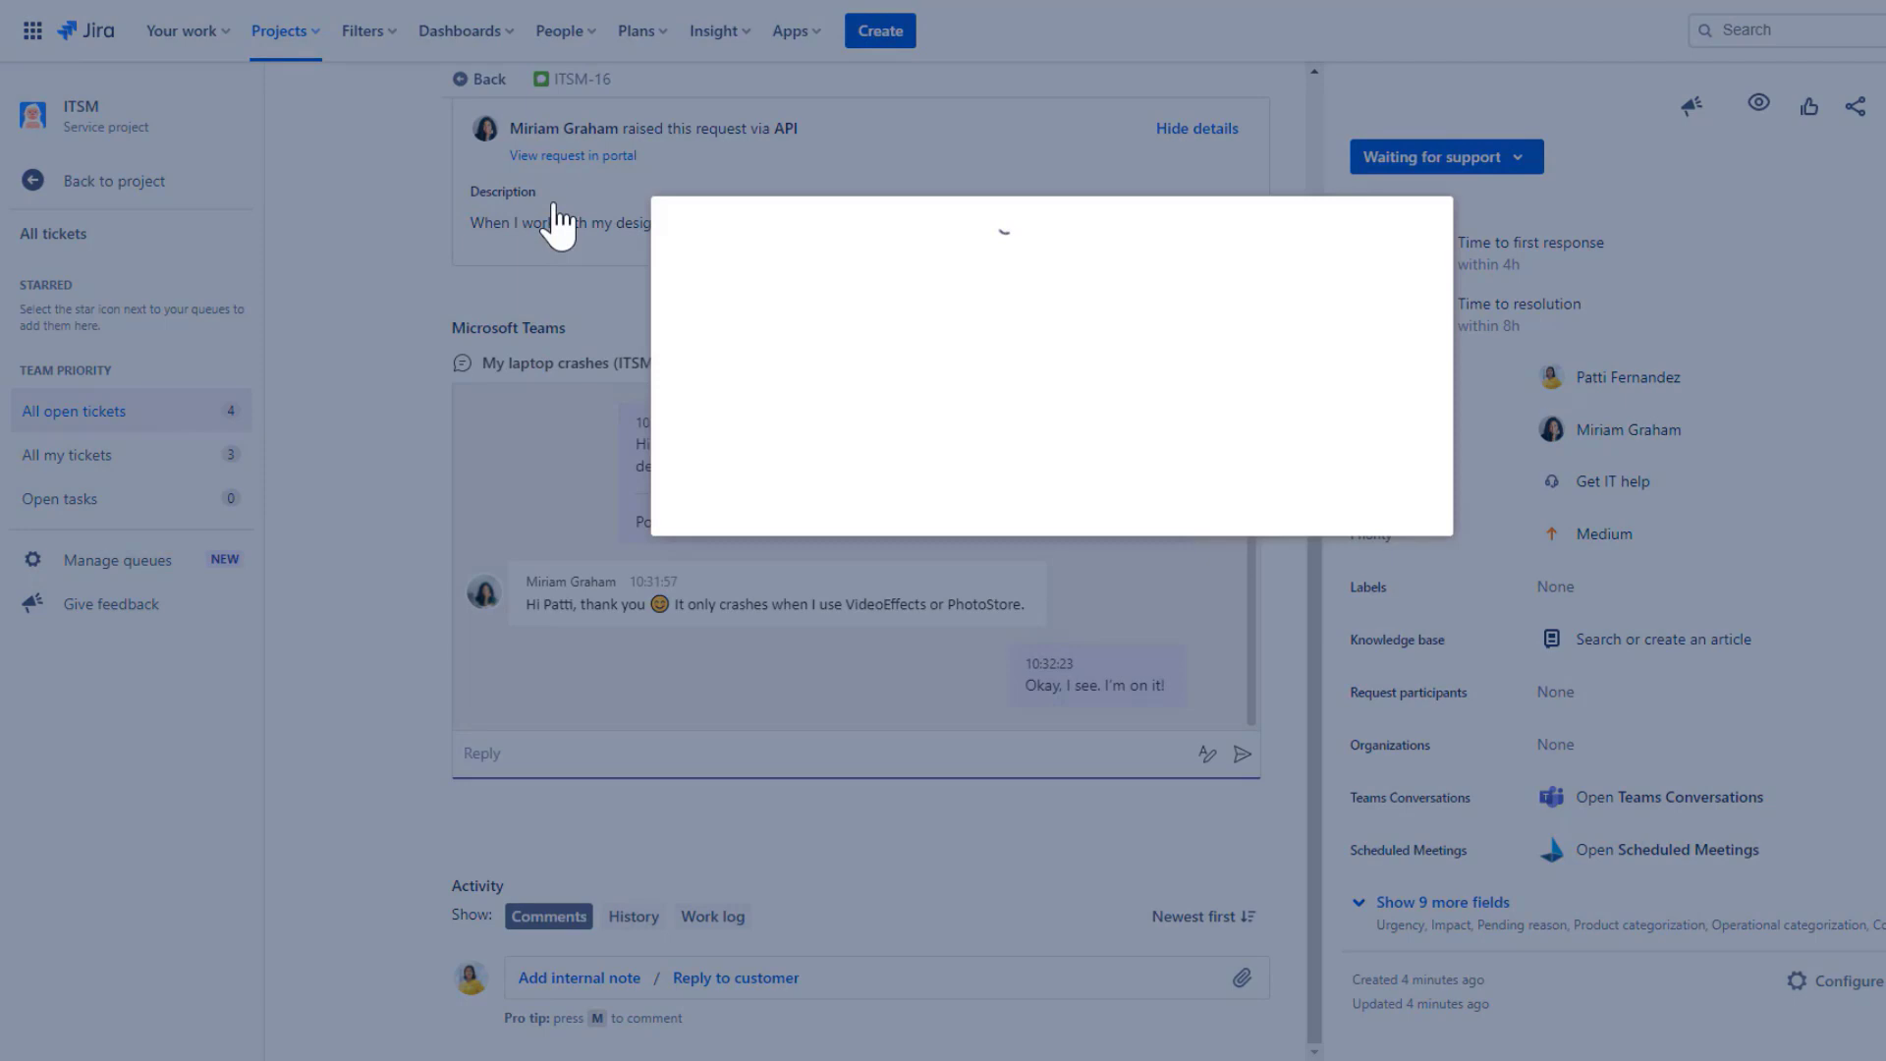
{"action": "left_click", "coordinate": [963, 284]}
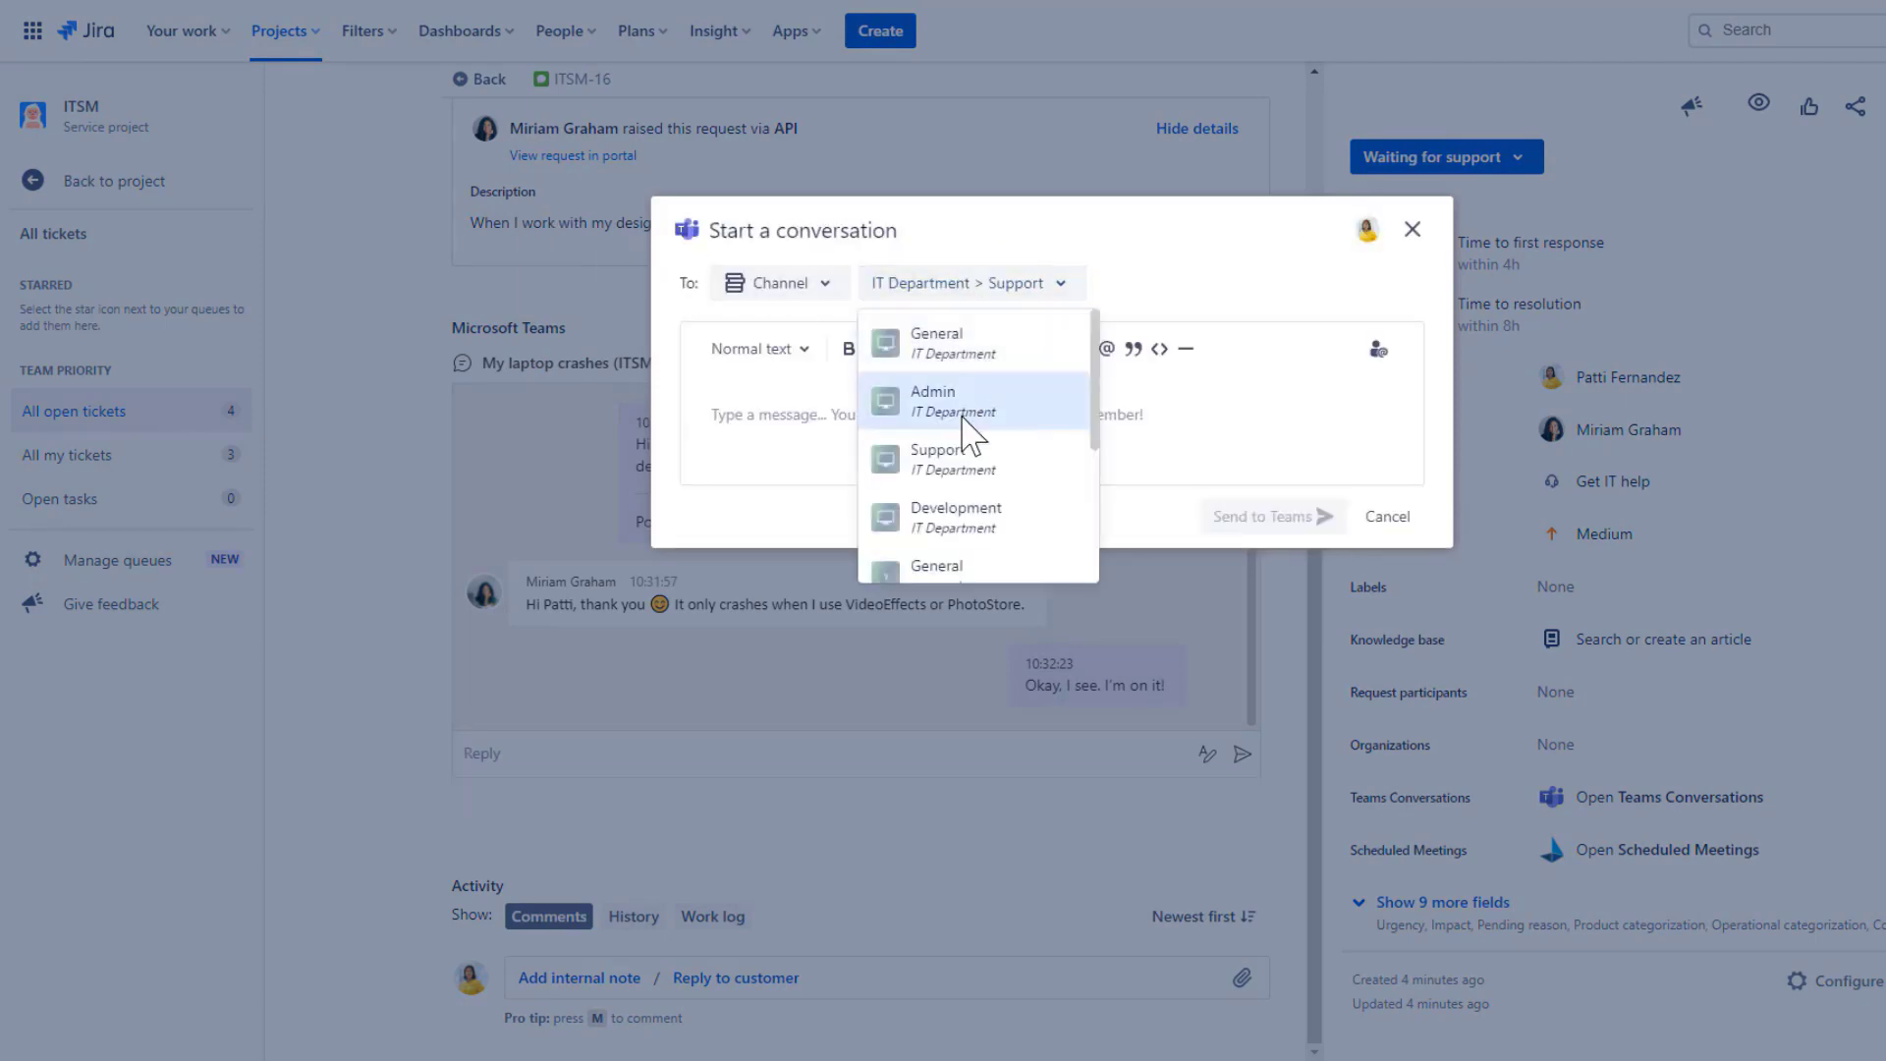
{"action": "left_click", "coordinate": [967, 467]}
{"action": "left_click", "coordinate": [837, 413]}
{"action": "type", "text": "Hi there, can you please check this out? I think we had the same problem a couple of weeks ago. What was the fix again?"}
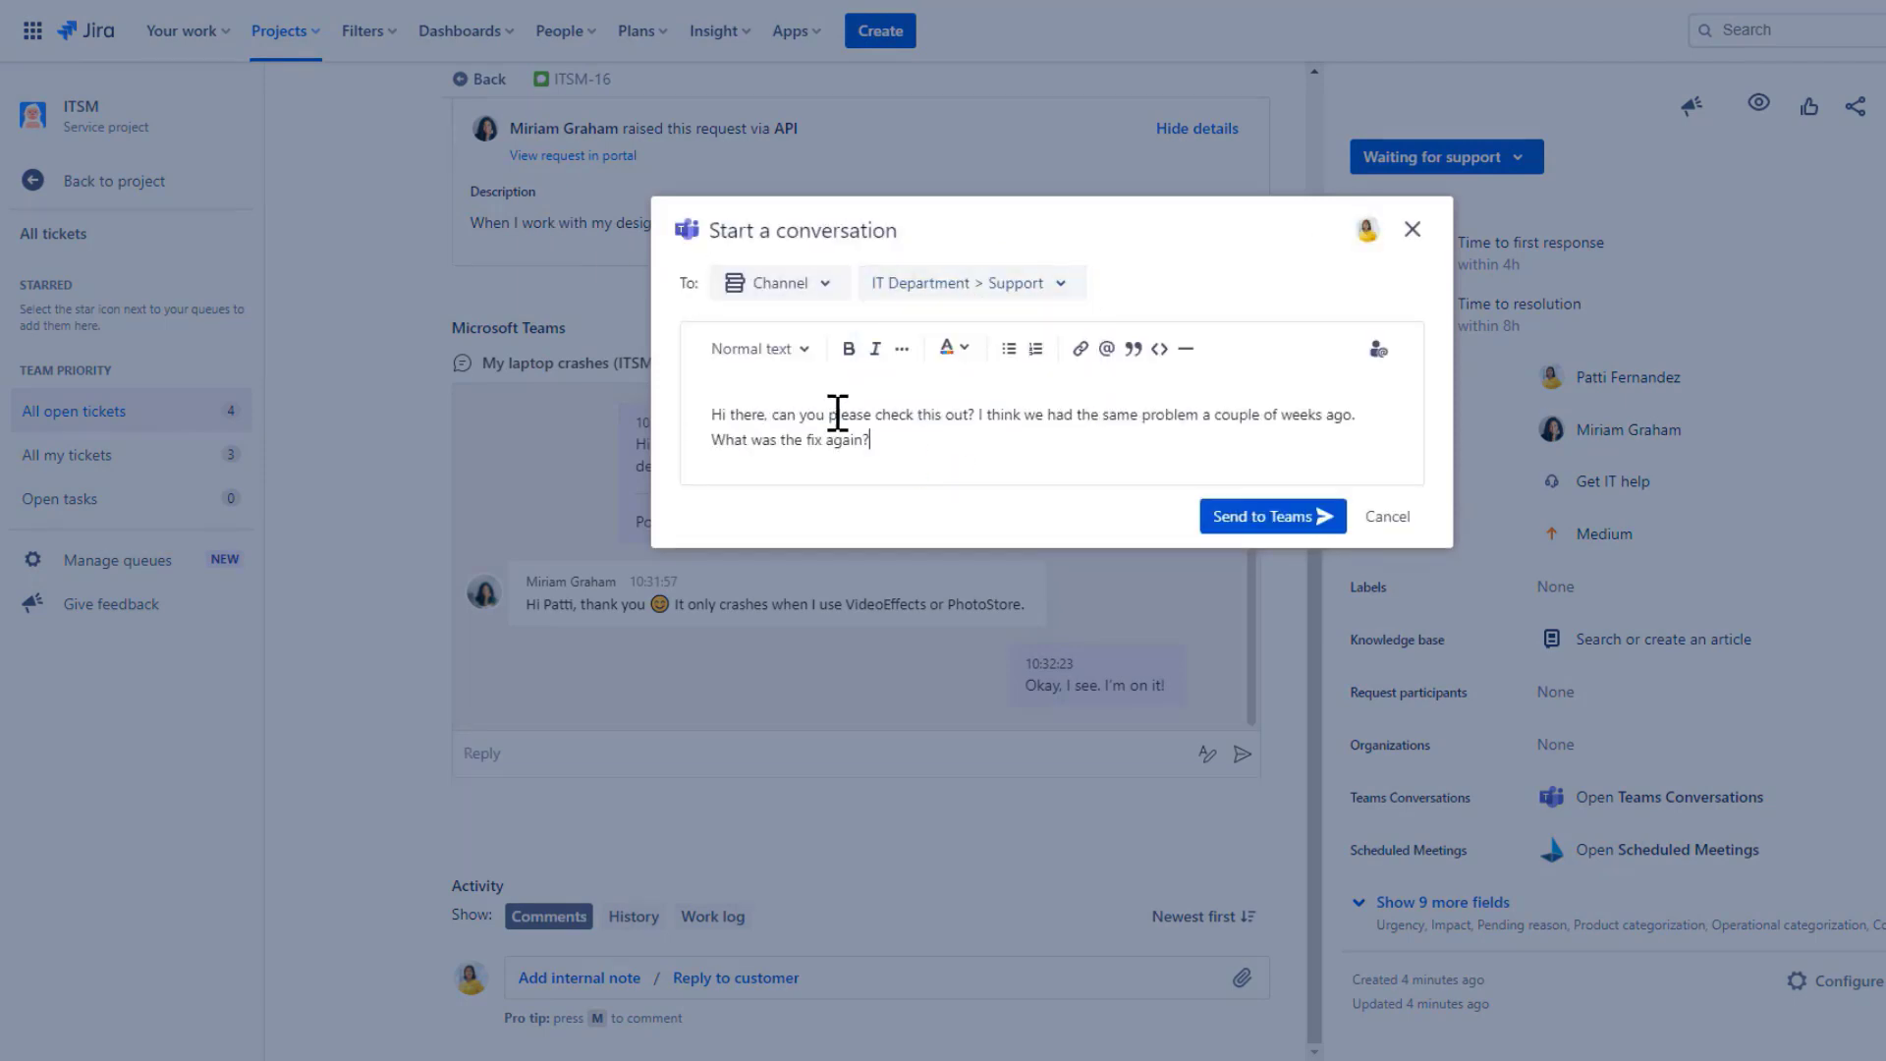
{"action": "left_click", "coordinate": [1235, 518]}
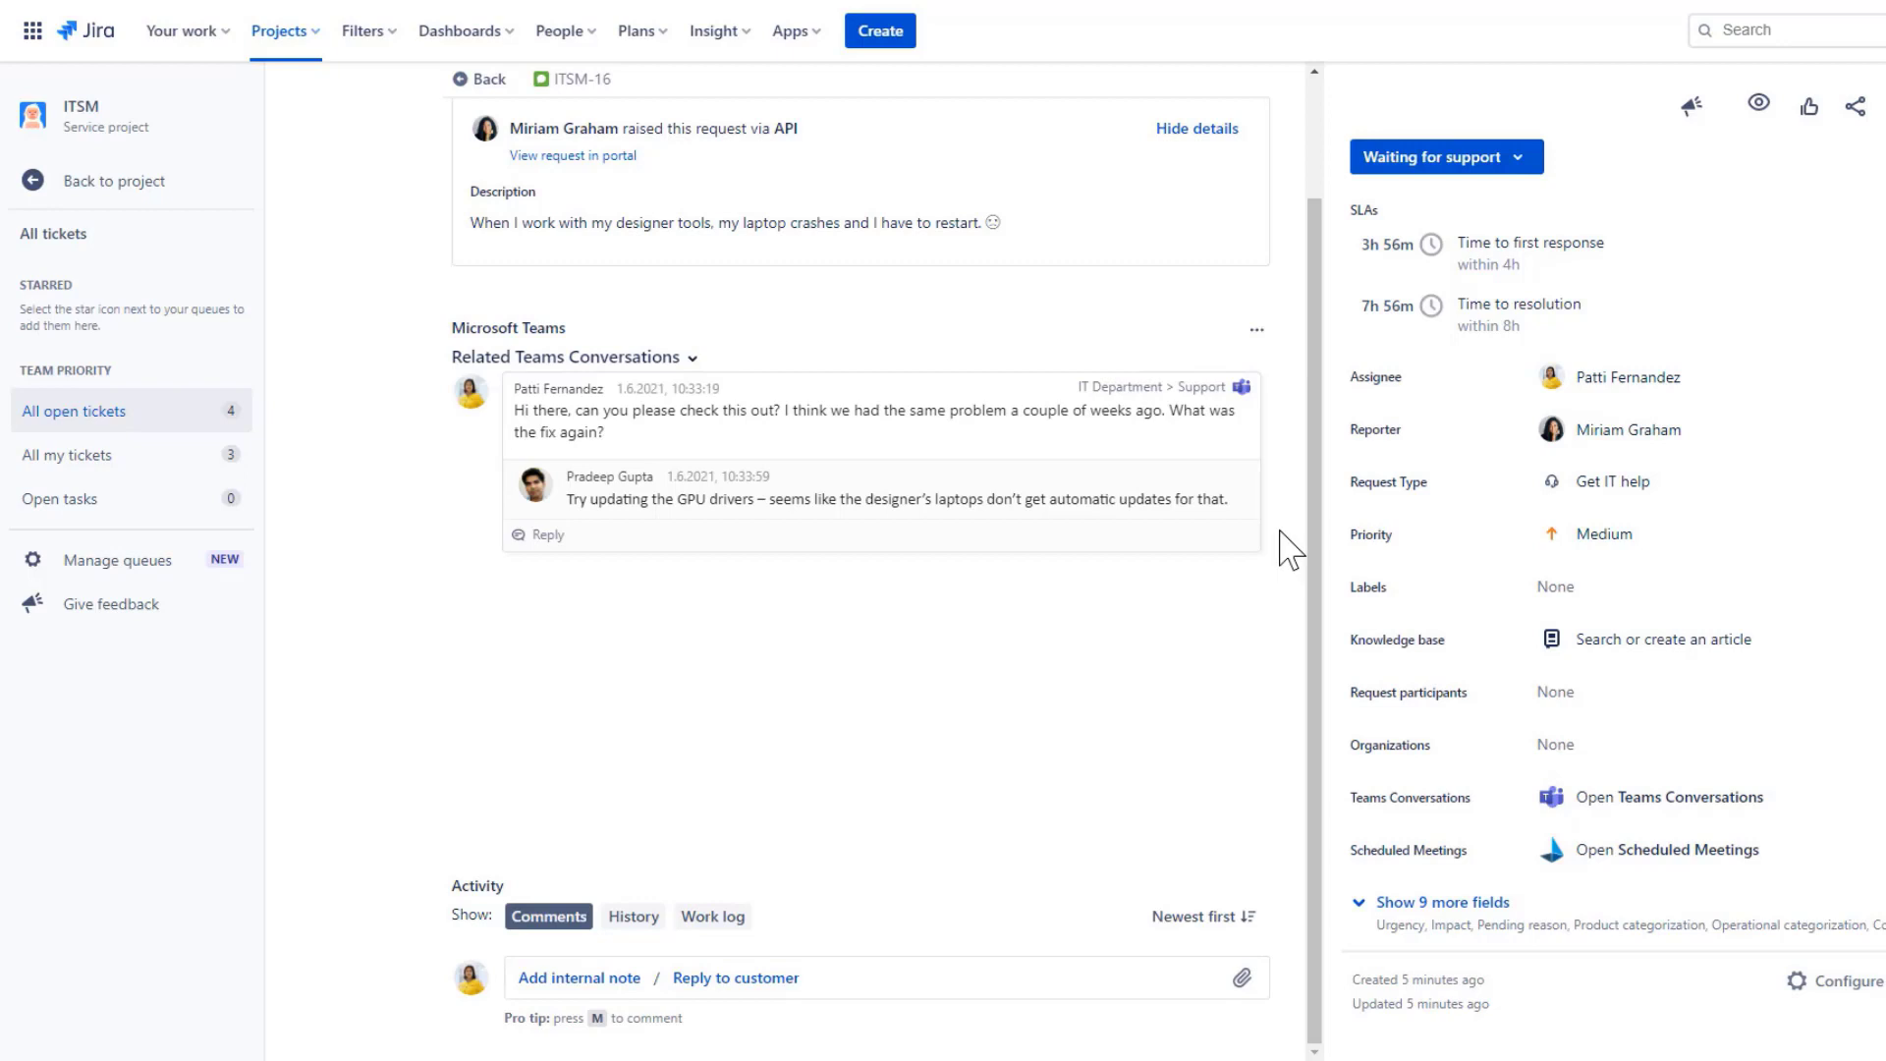
Reply 'Thanks, Pradeep!' in the related Teams conversation
{"action": "left_click", "coordinate": [542, 535]}
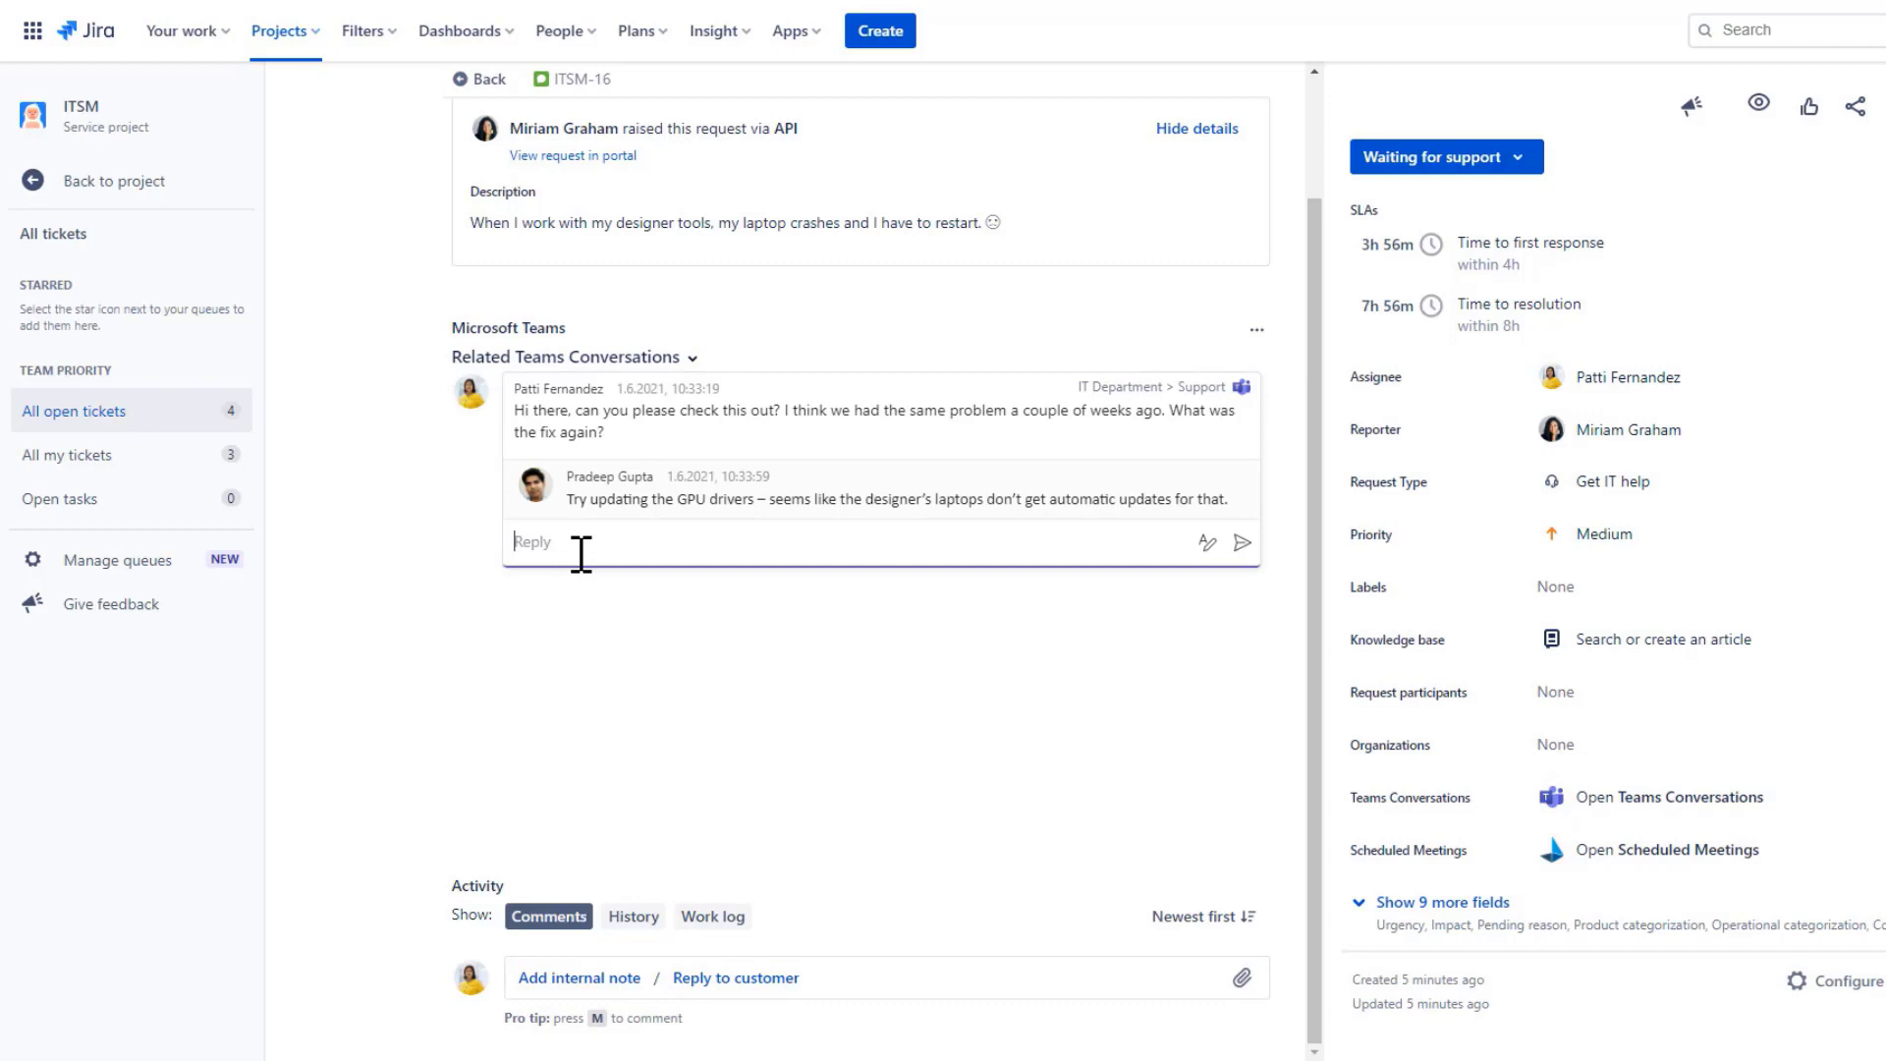
{"action": "type", "text": "Thanks, Pradeep!"}
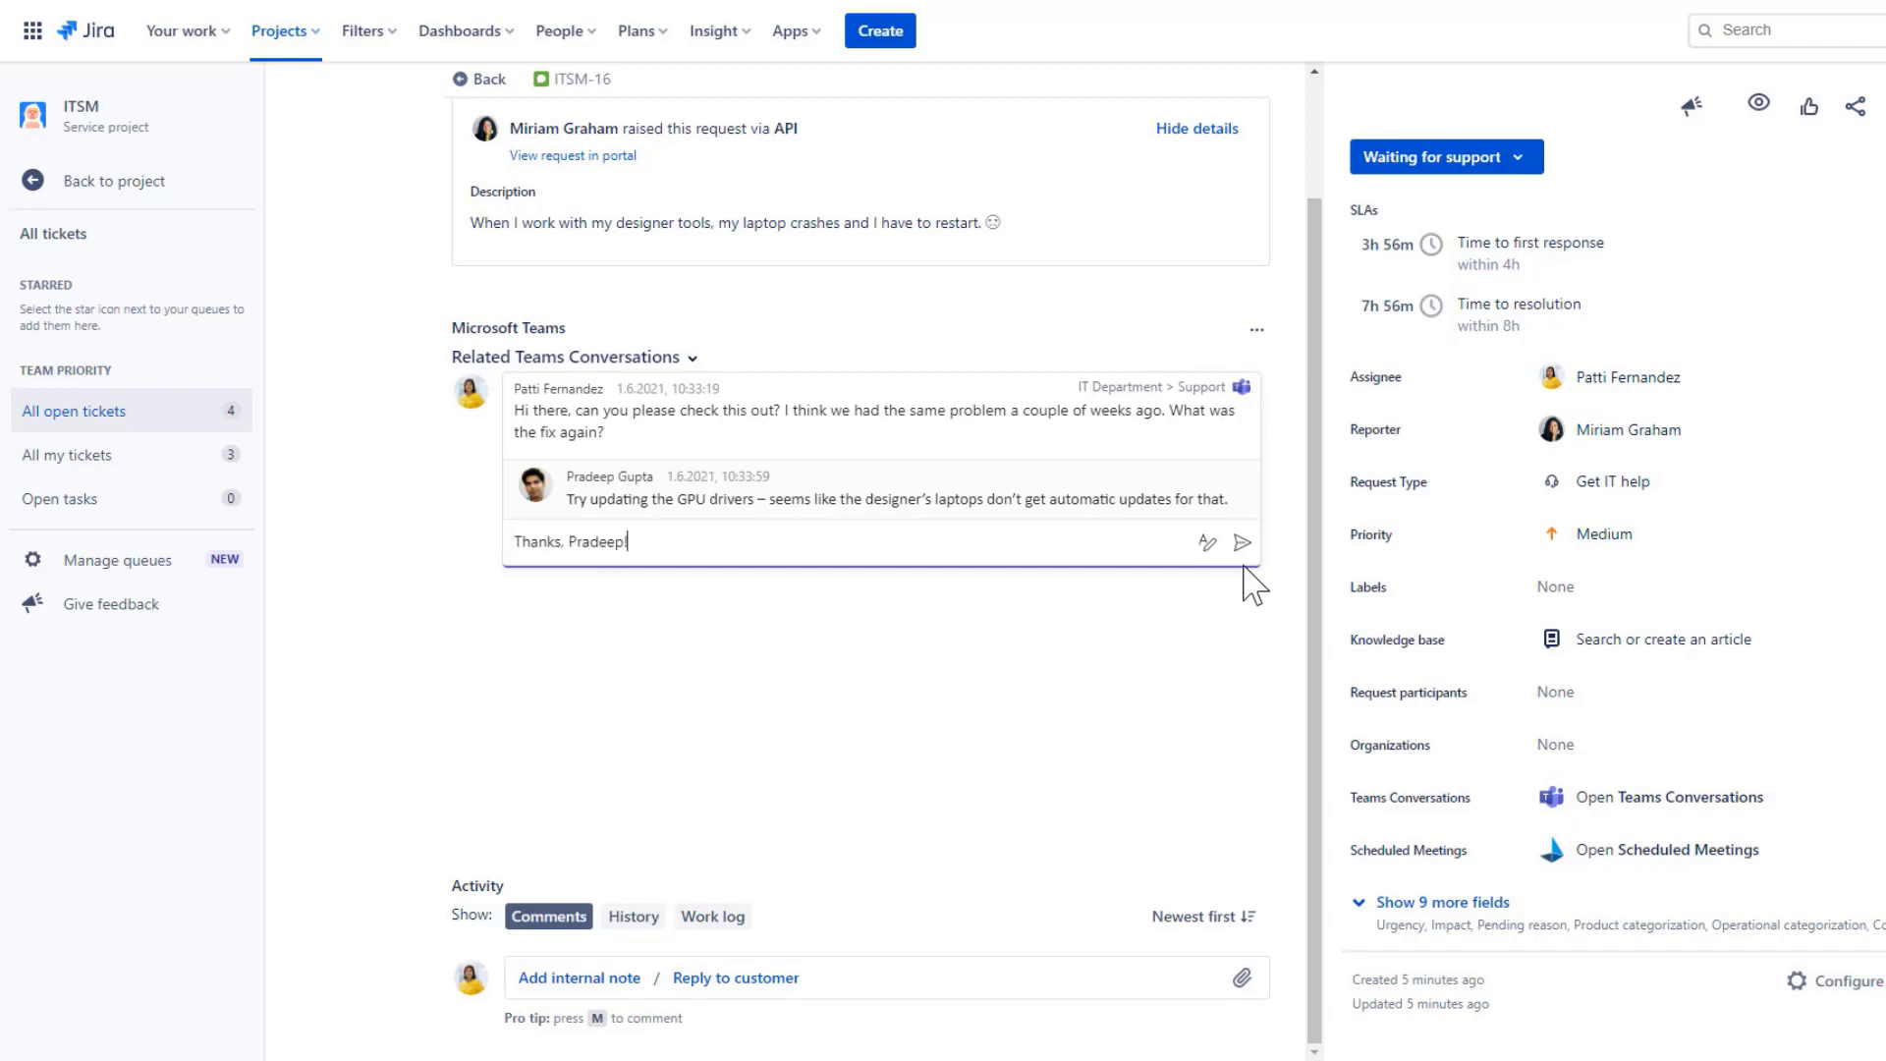
{"action": "left_click", "coordinate": [1242, 543]}
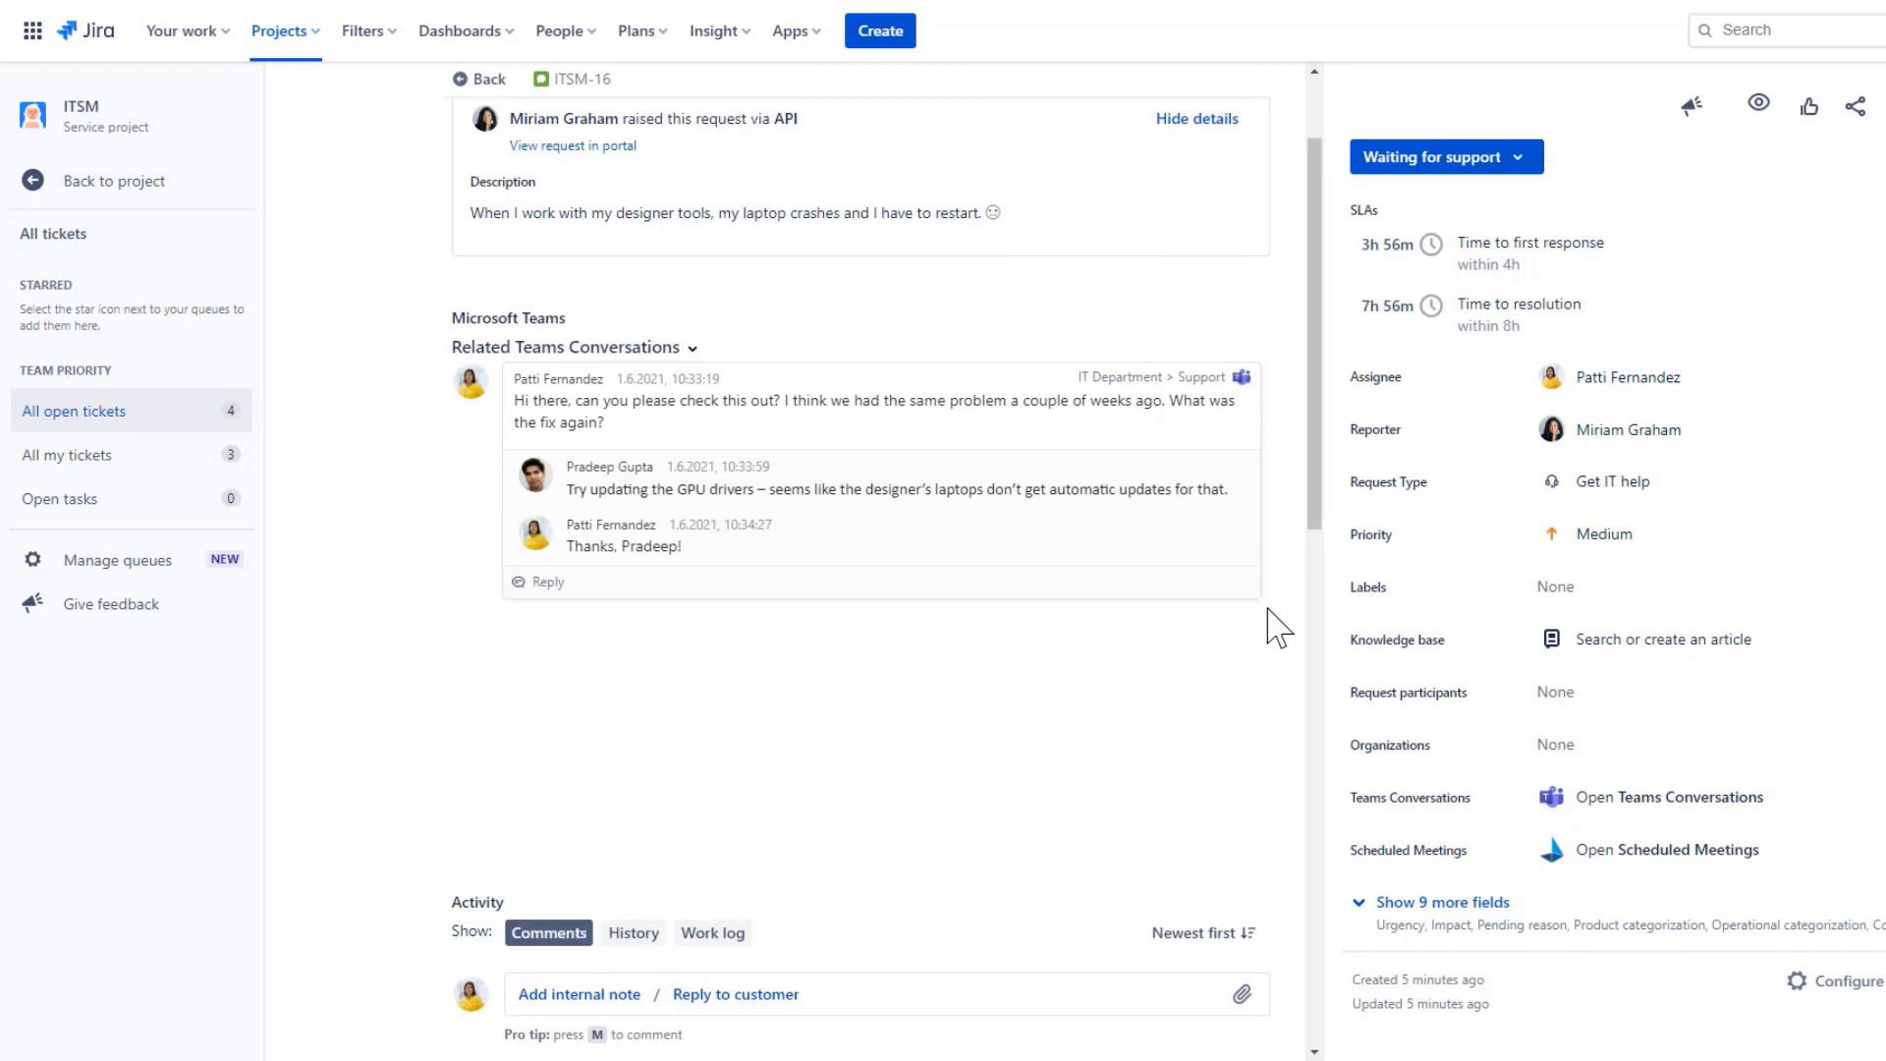
Book the Wednesday 8:30 AM slot from Outlook Availabilities with comment 'Let's fix it.'
{"action": "left_click_drag", "start_coordinate": [1316, 530], "coordinate": [1317, 439]}
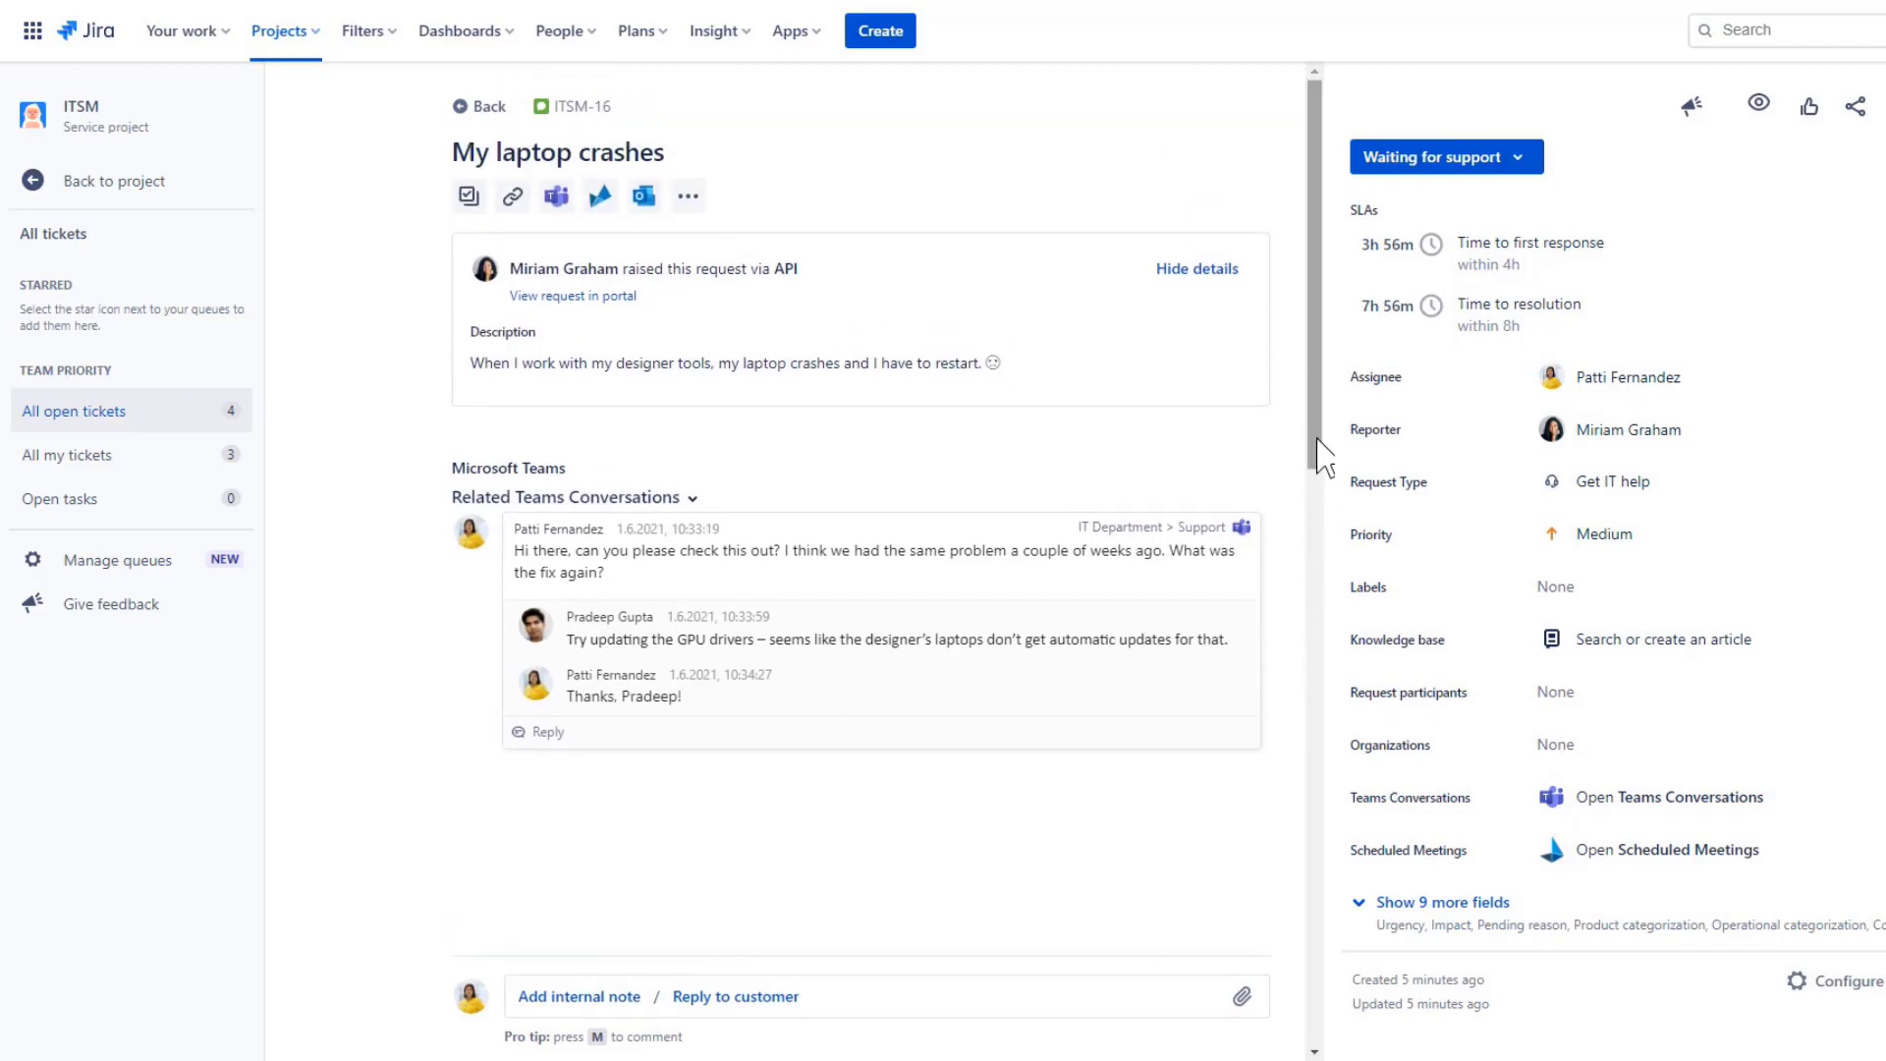
{"action": "left_click", "coordinate": [688, 196]}
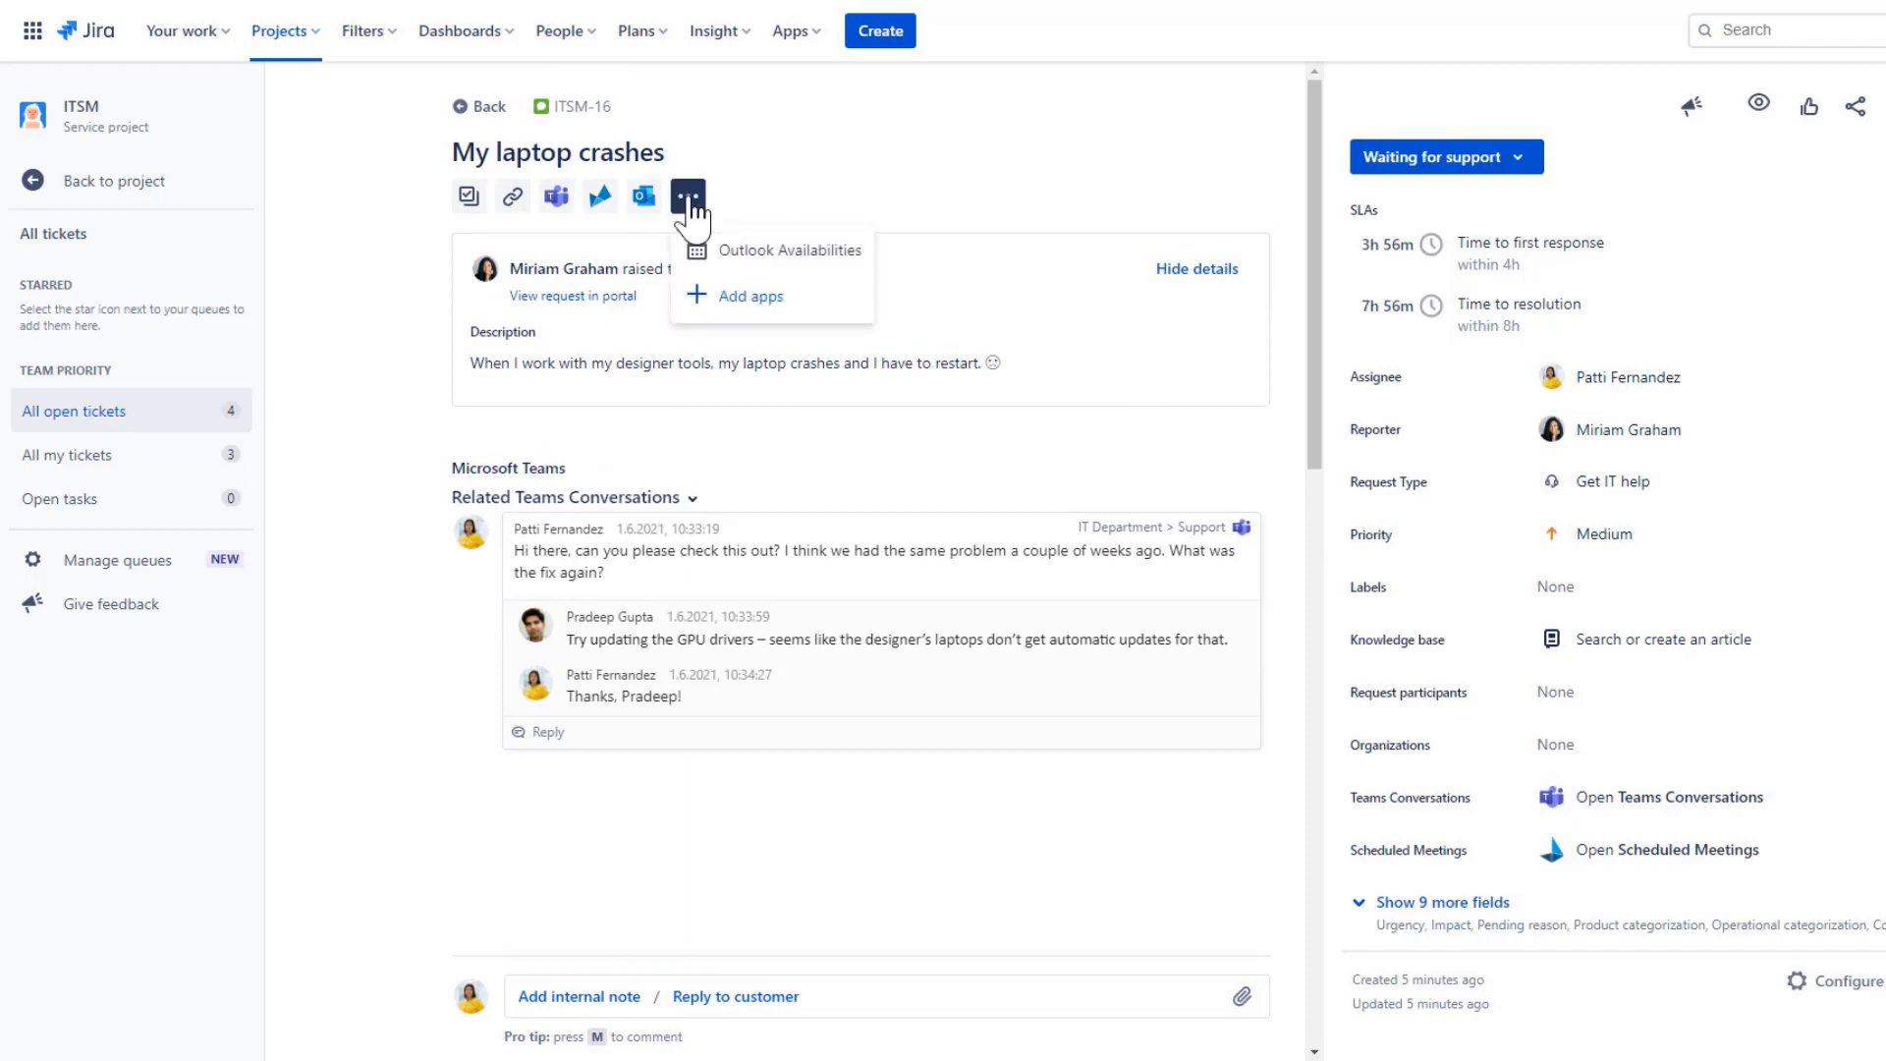
{"action": "left_click", "coordinate": [727, 253]}
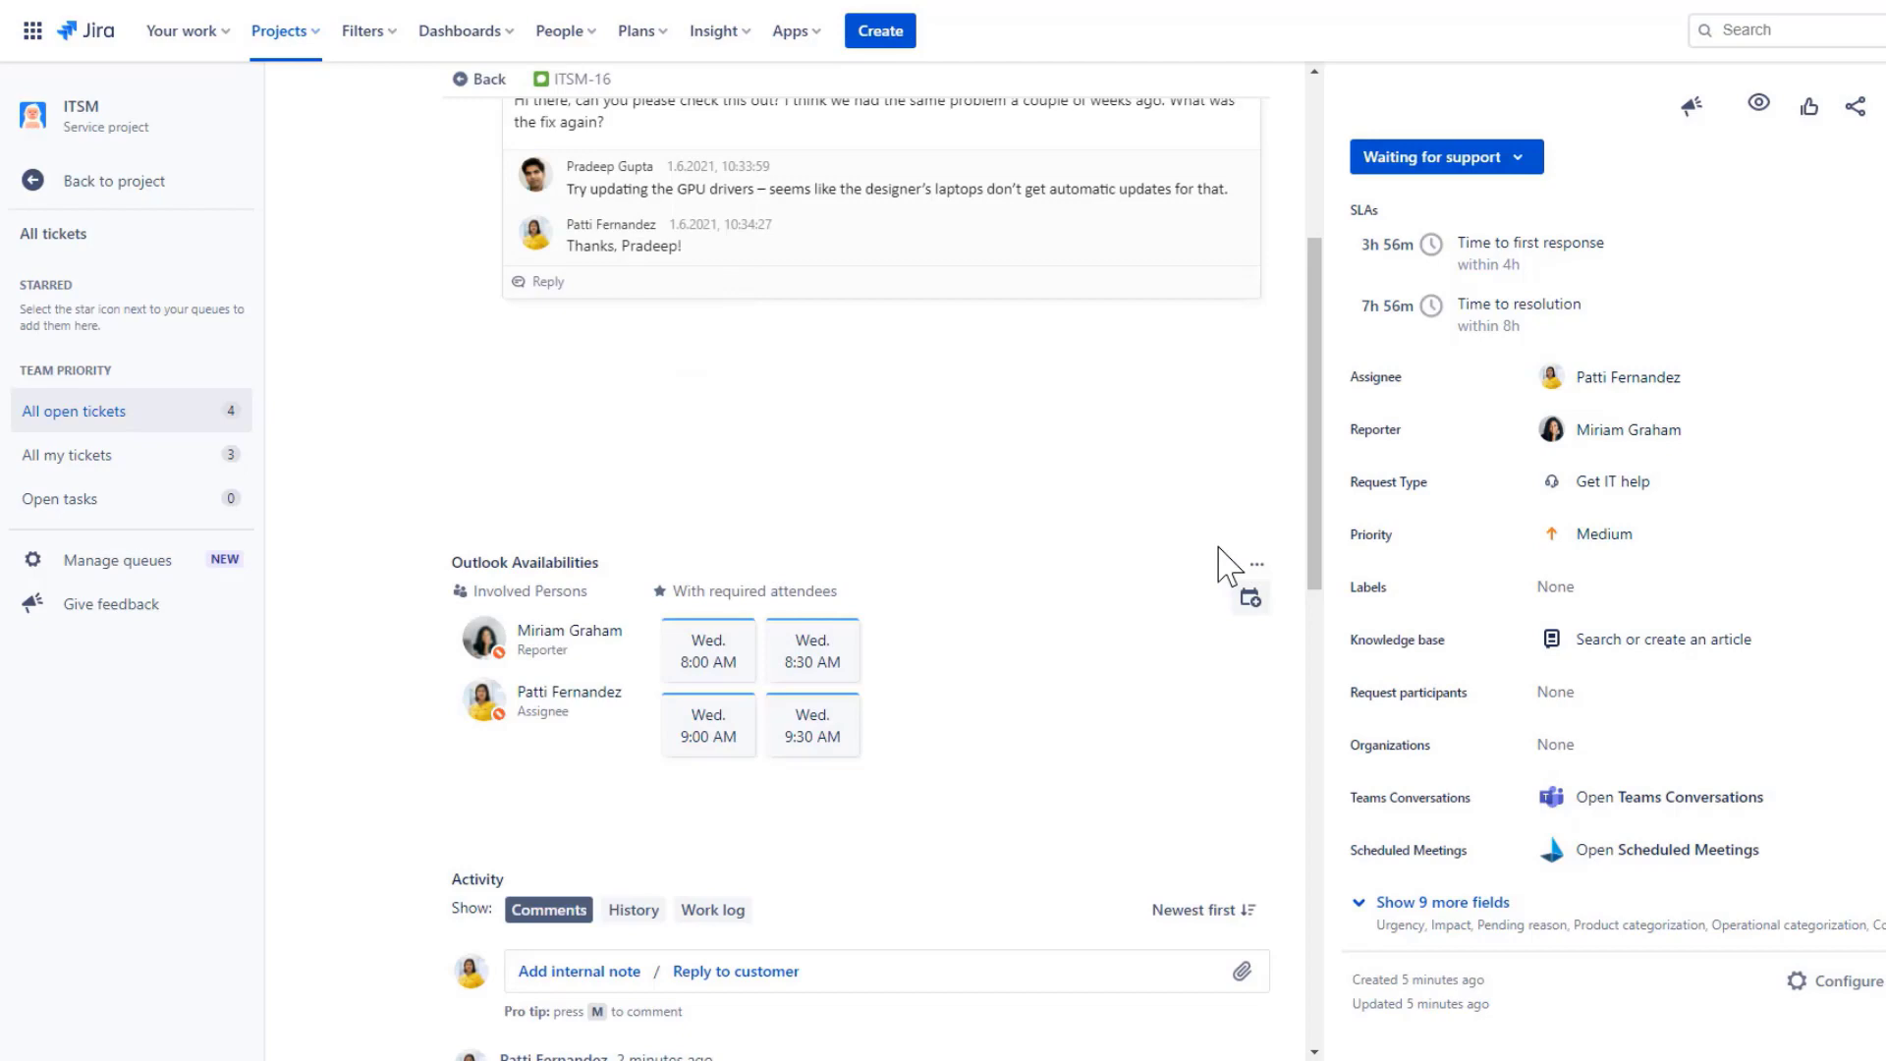
{"action": "left_click", "coordinate": [815, 653]}
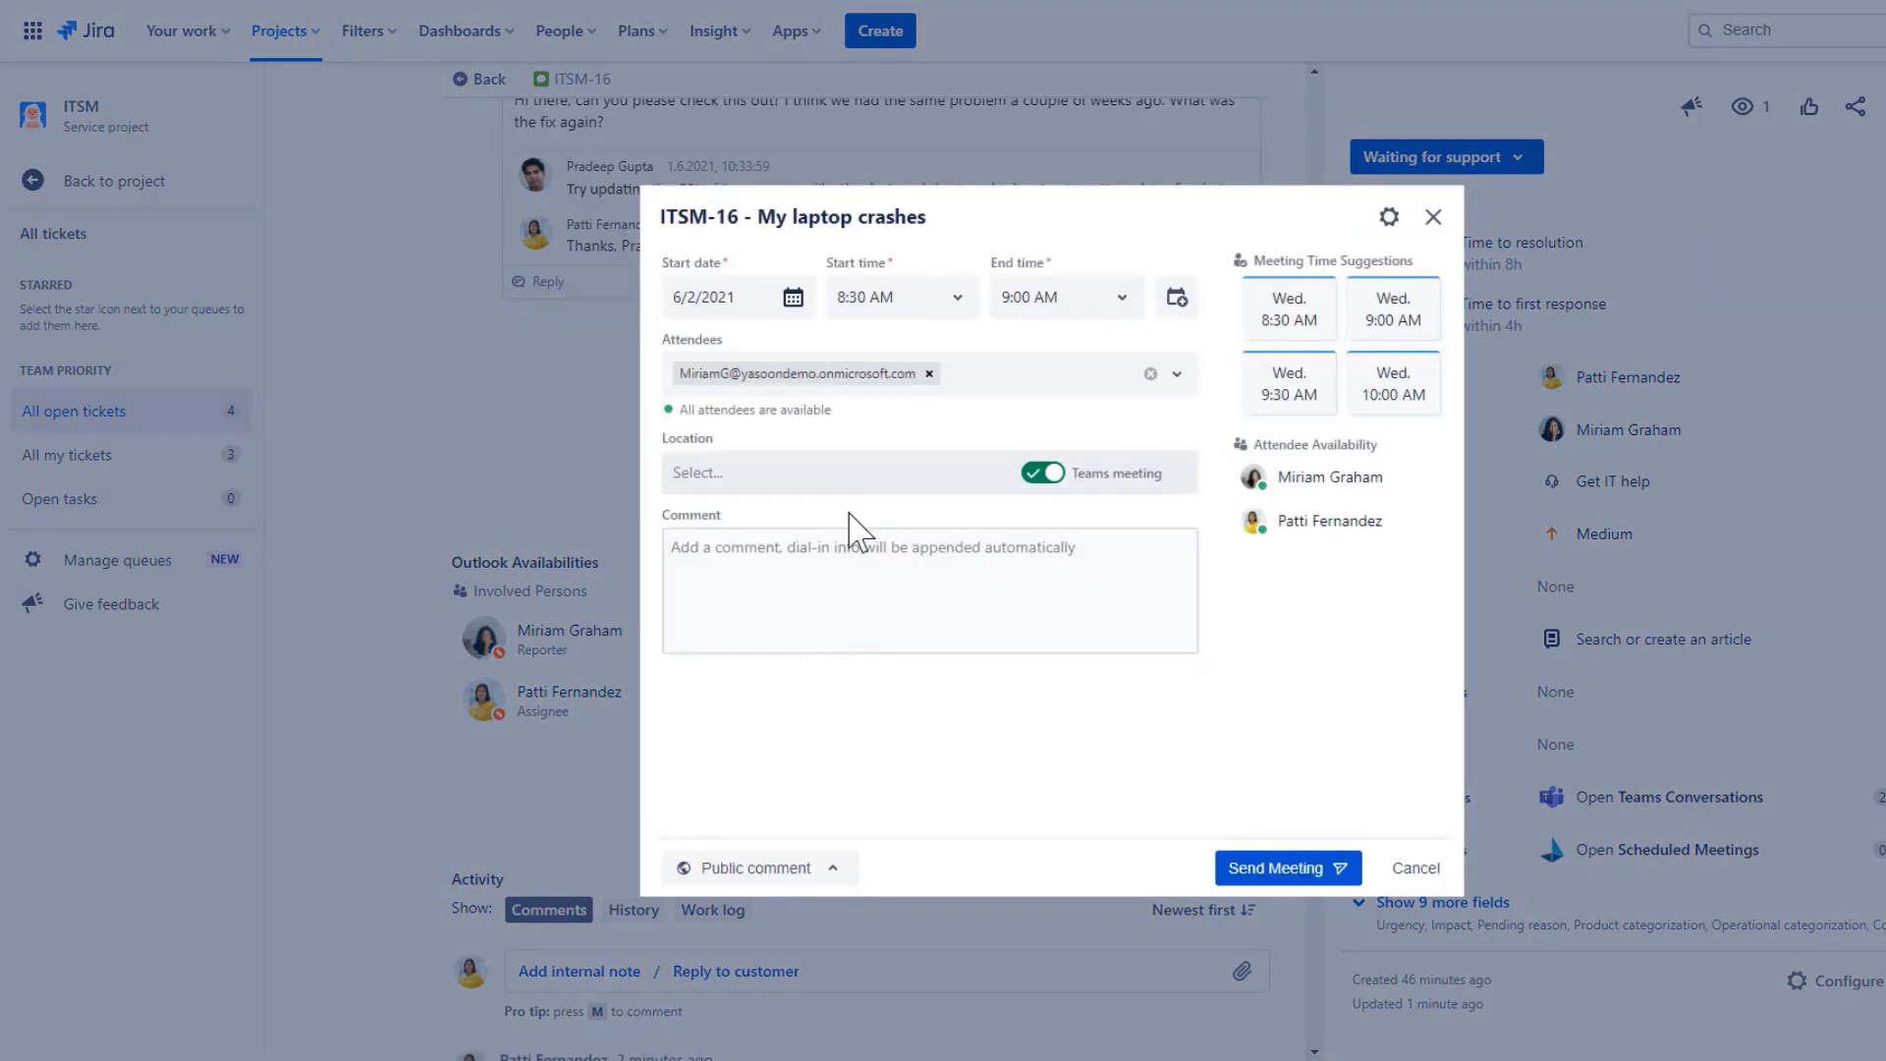
{"action": "left_click", "coordinate": [830, 610]}
{"action": "type", "text": "Let's fix it."}
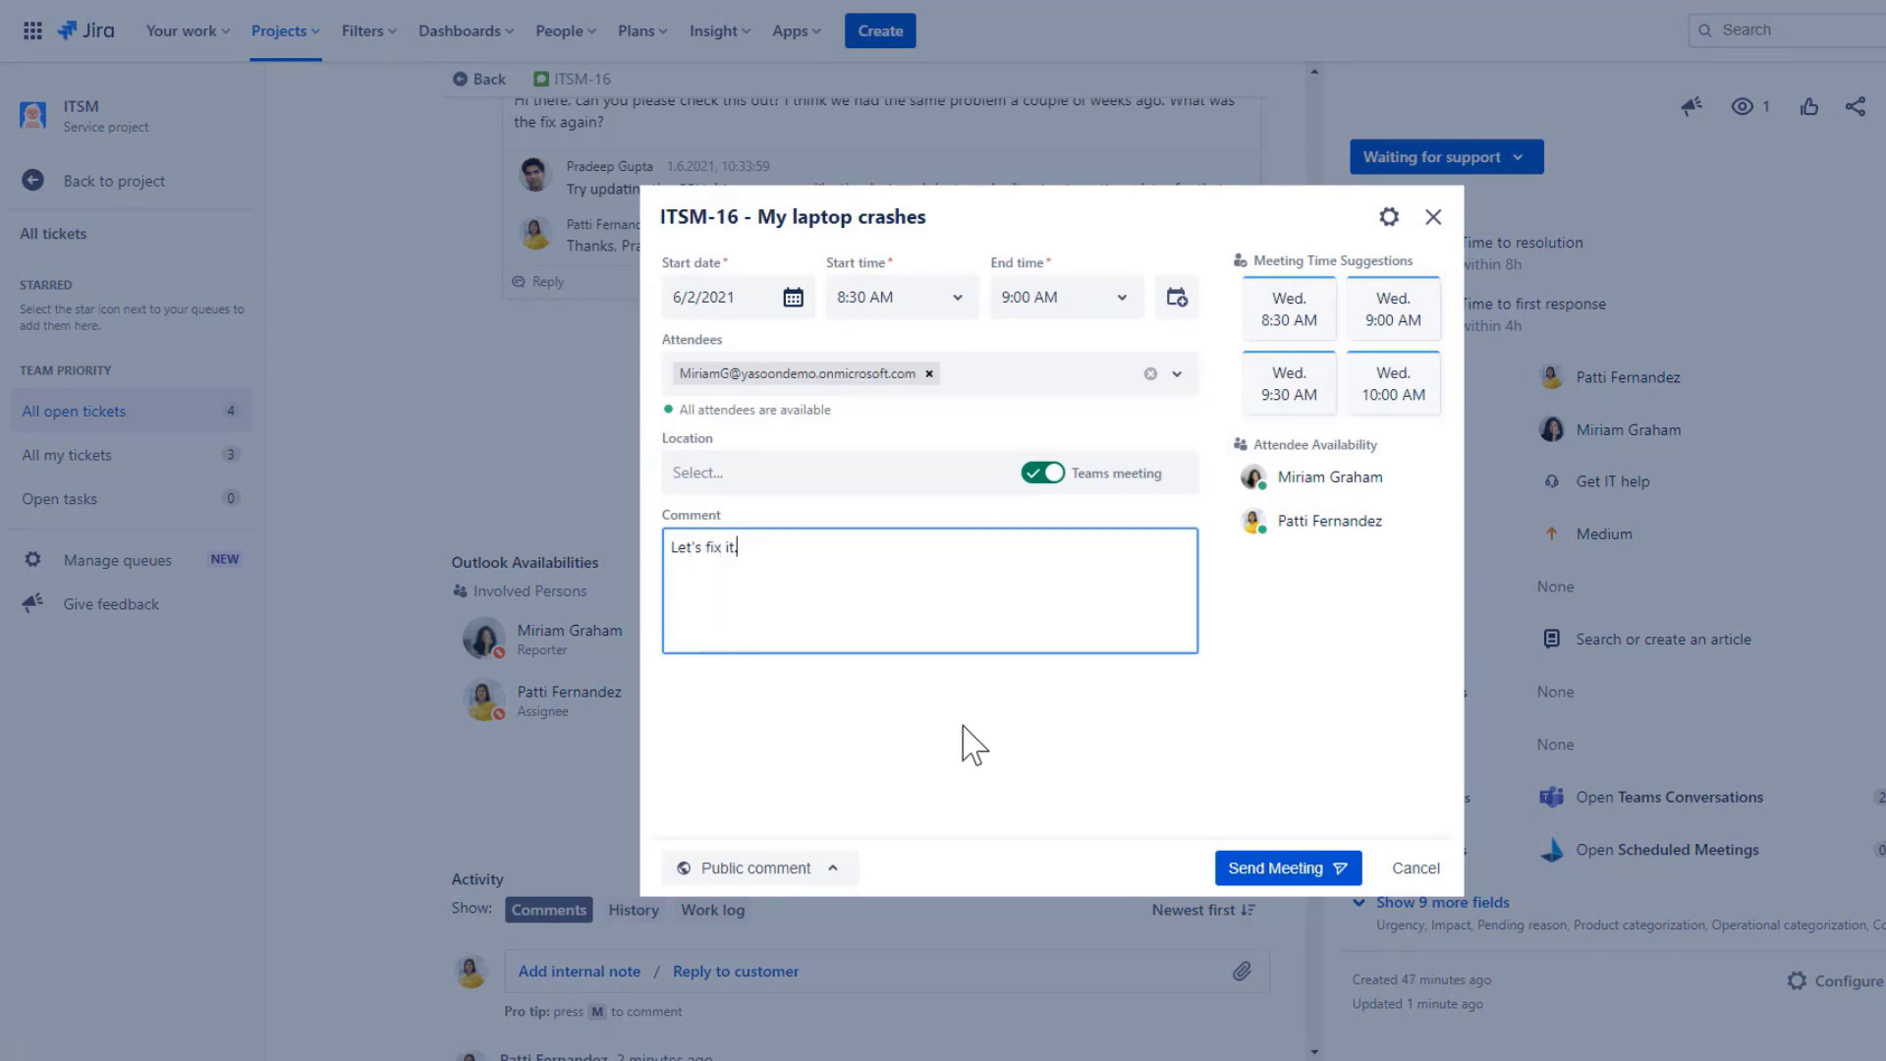
{"action": "left_click", "coordinate": [1252, 879]}
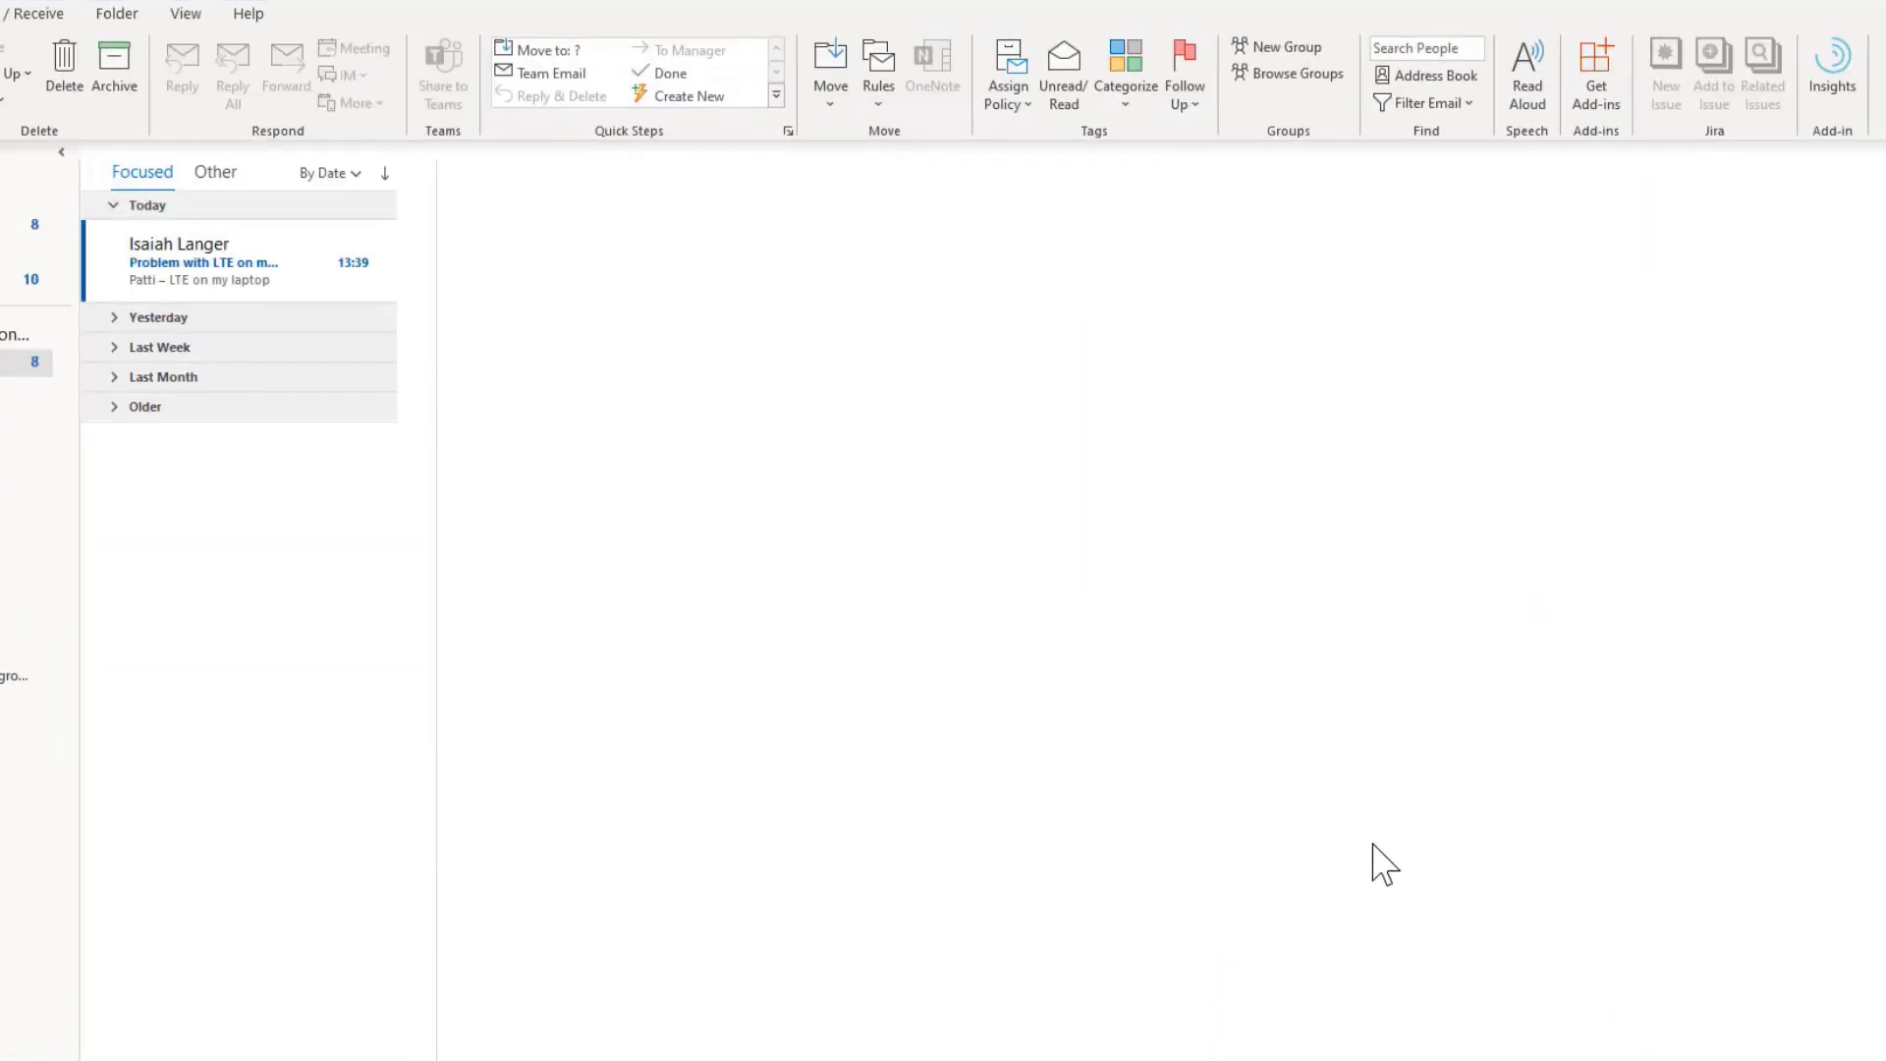
Create an ITSM-project Jira issue from the 'Problem with LTE on my laptop' email
{"action": "left_click", "coordinate": [294, 288]}
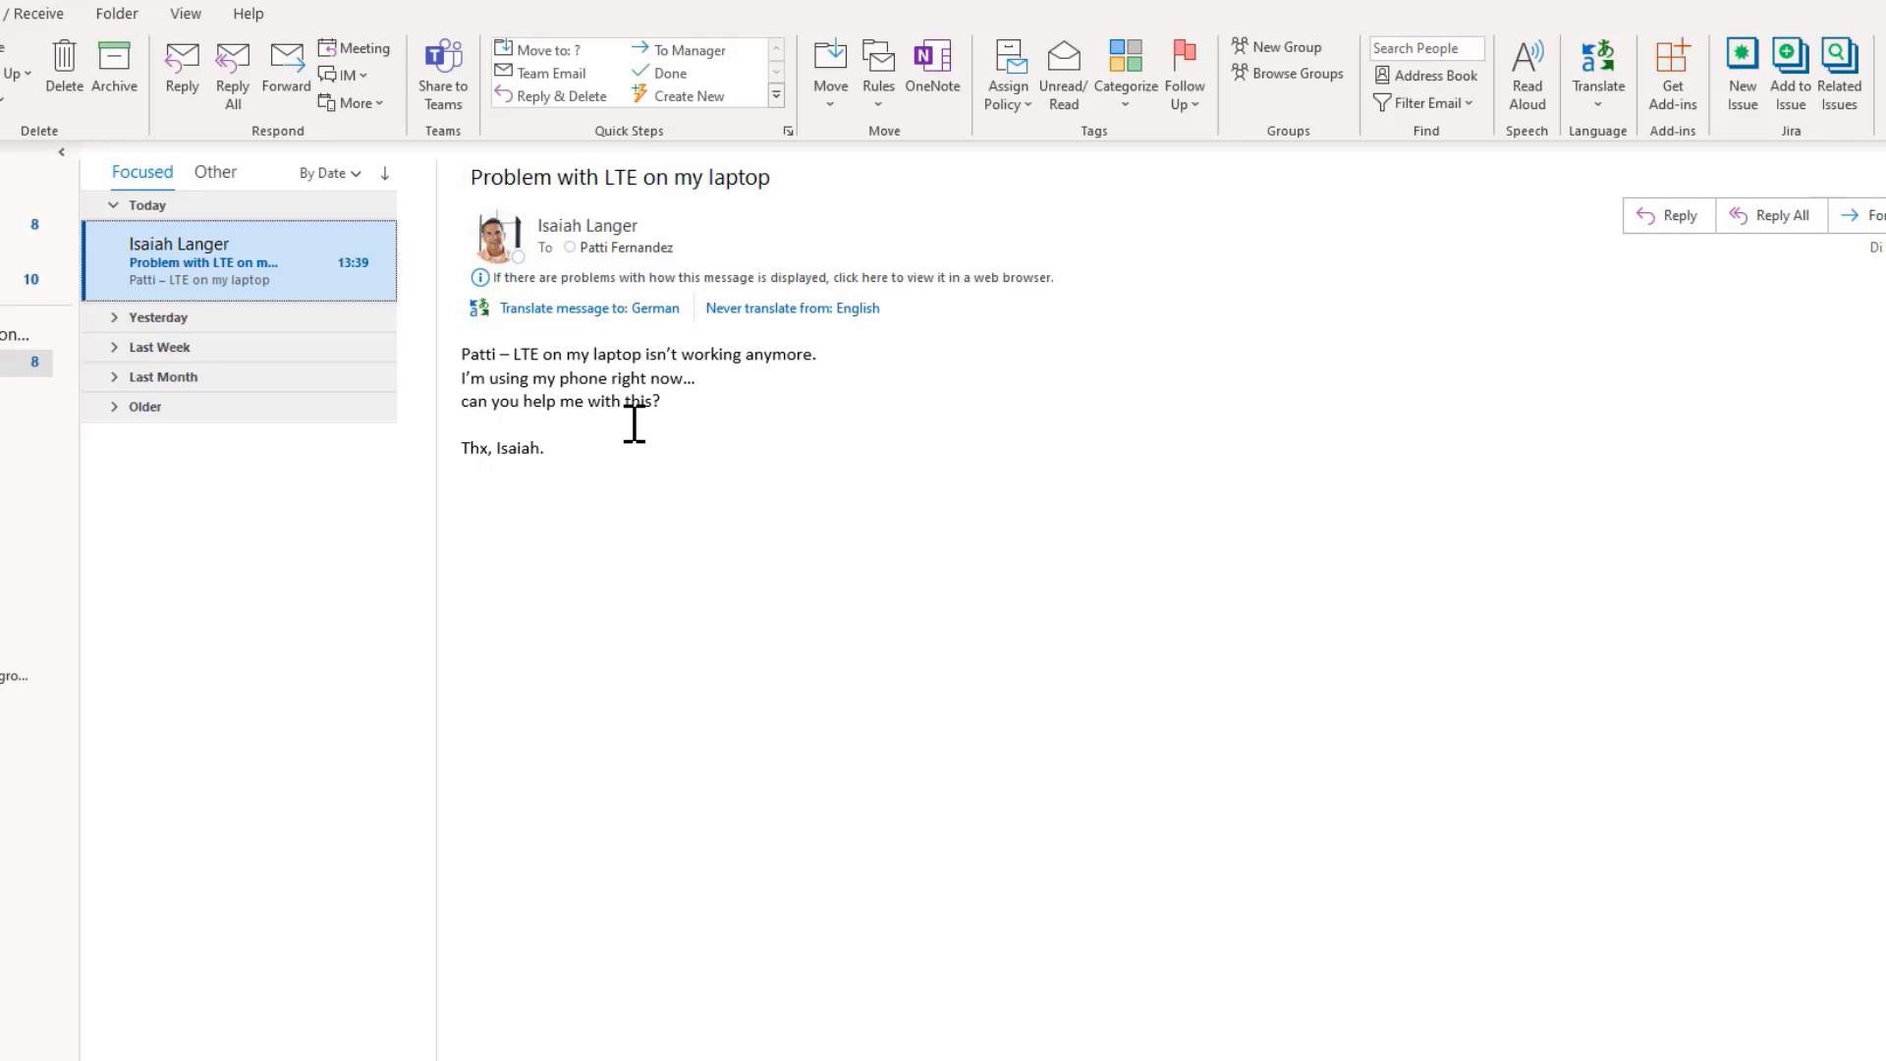
{"action": "left_click", "coordinate": [1749, 86]}
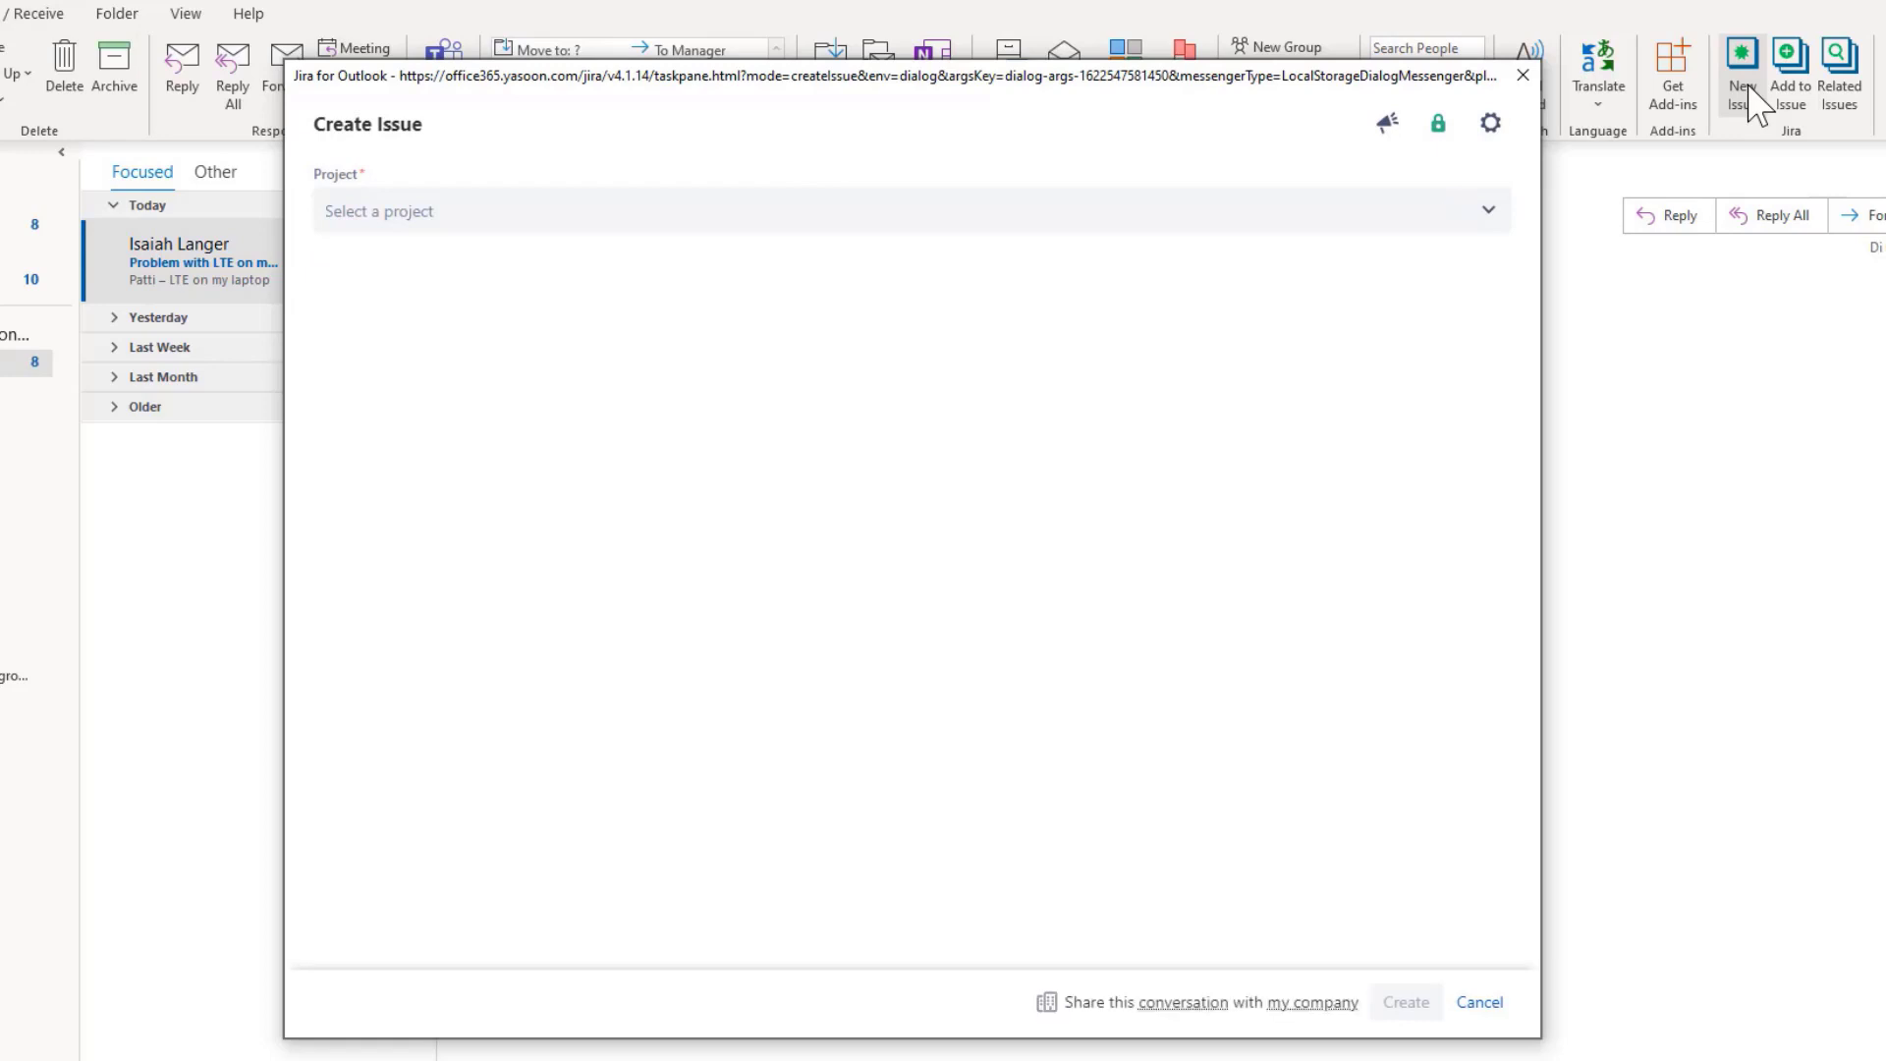
{"action": "left_click", "coordinate": [1487, 218]}
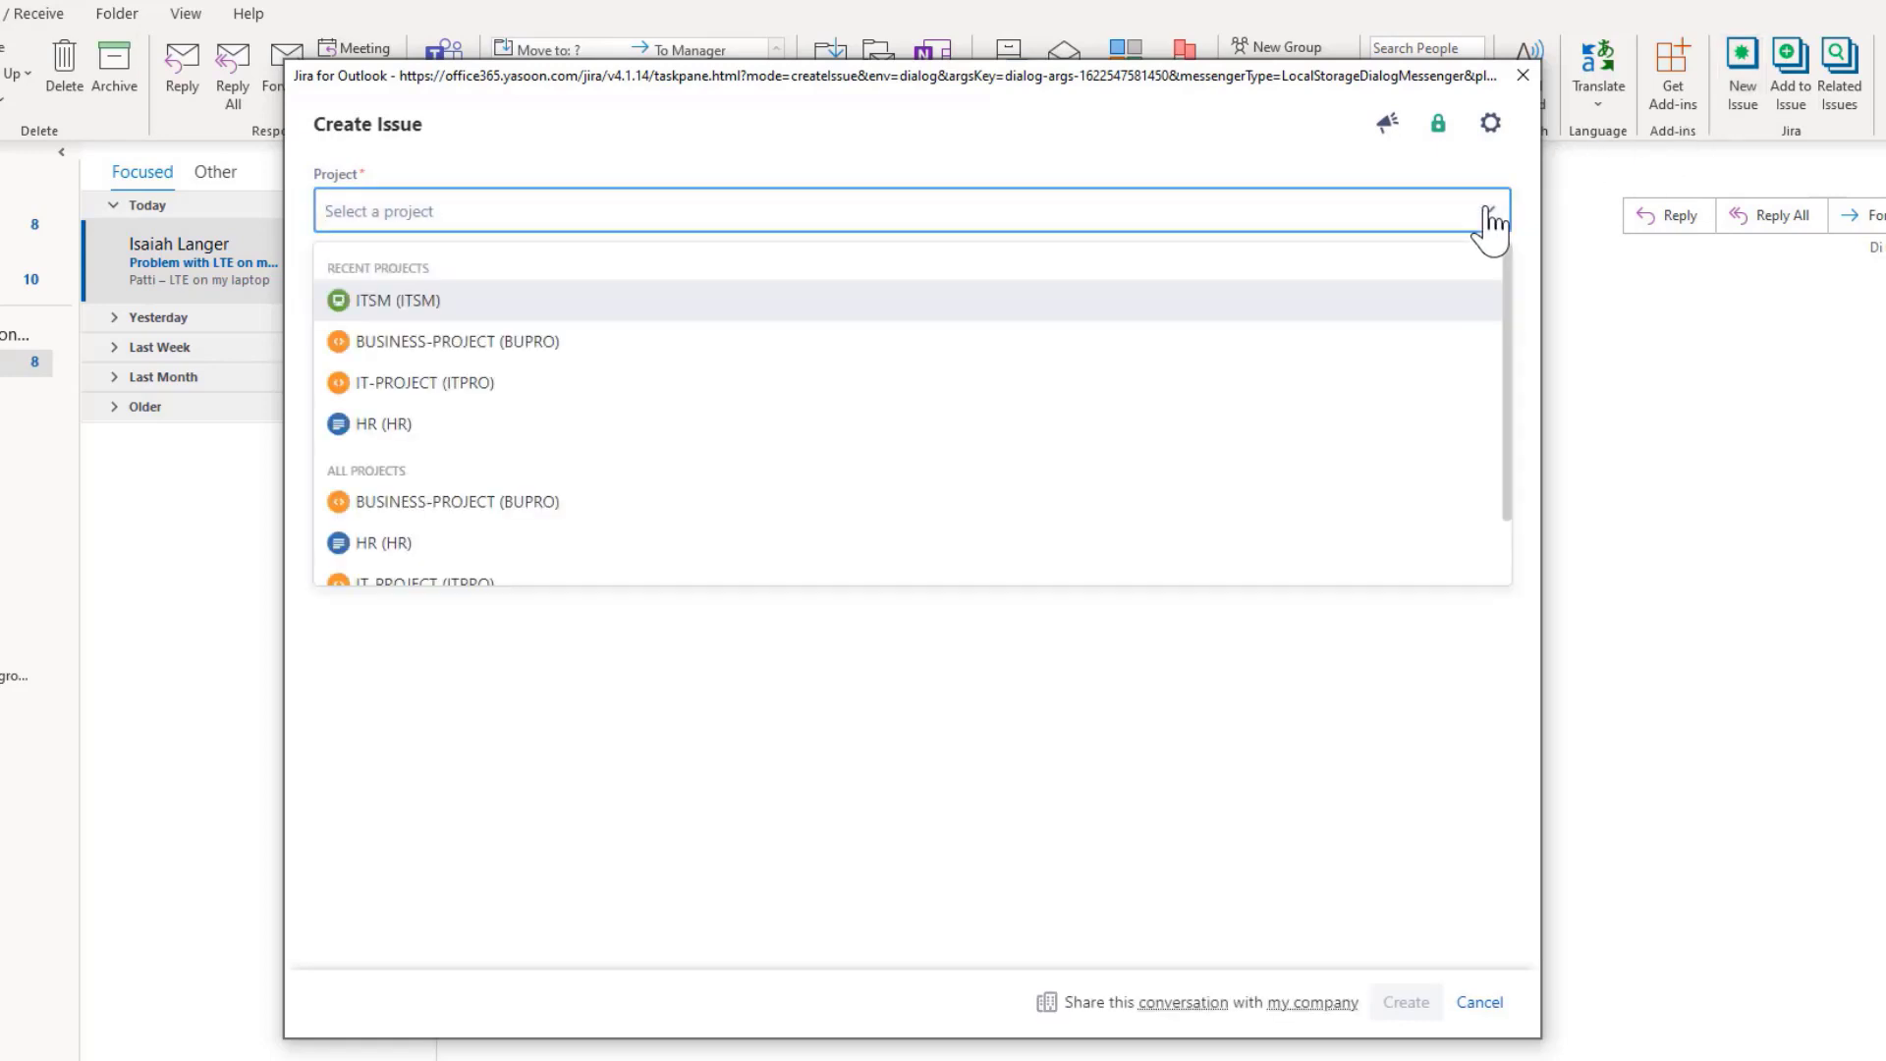
{"action": "left_click", "coordinate": [1277, 315]}
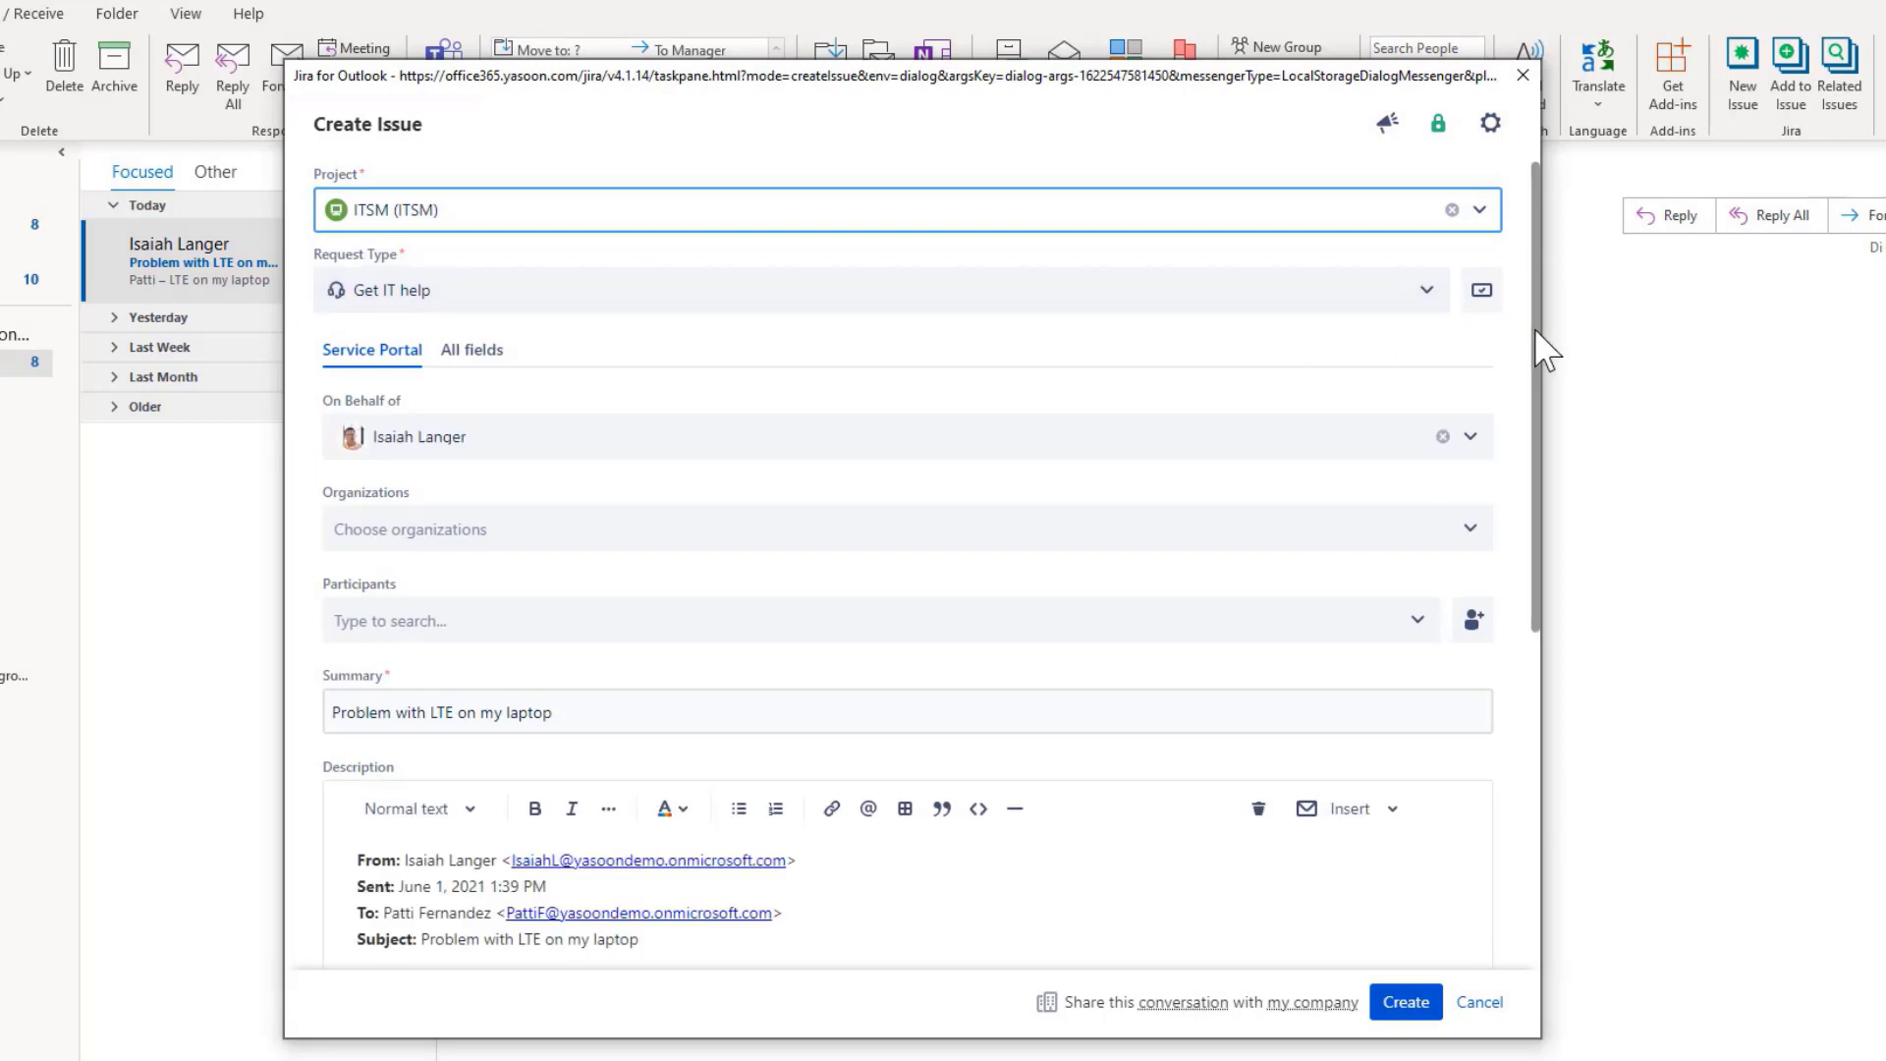
{"action": "left_click_drag", "start_coordinate": [1534, 334], "coordinate": [1508, 711]}
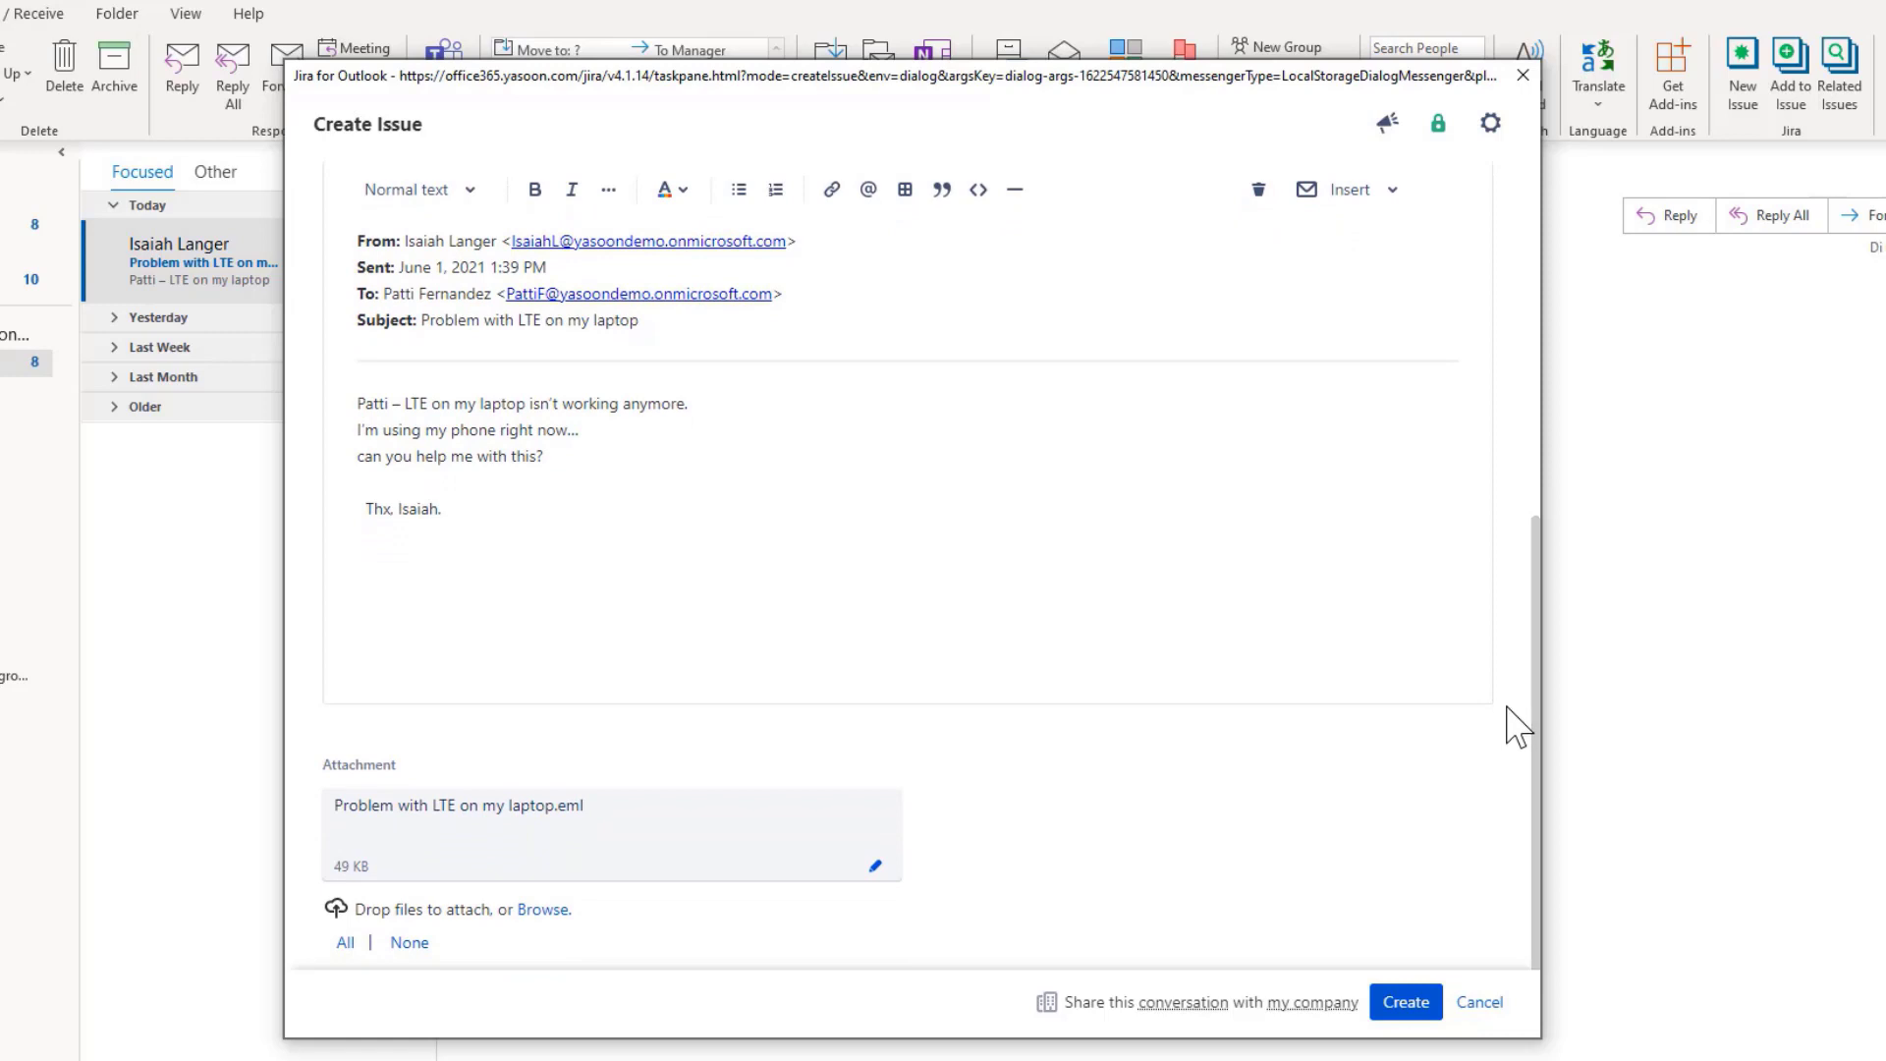
{"action": "left_click", "coordinate": [1216, 1004]}
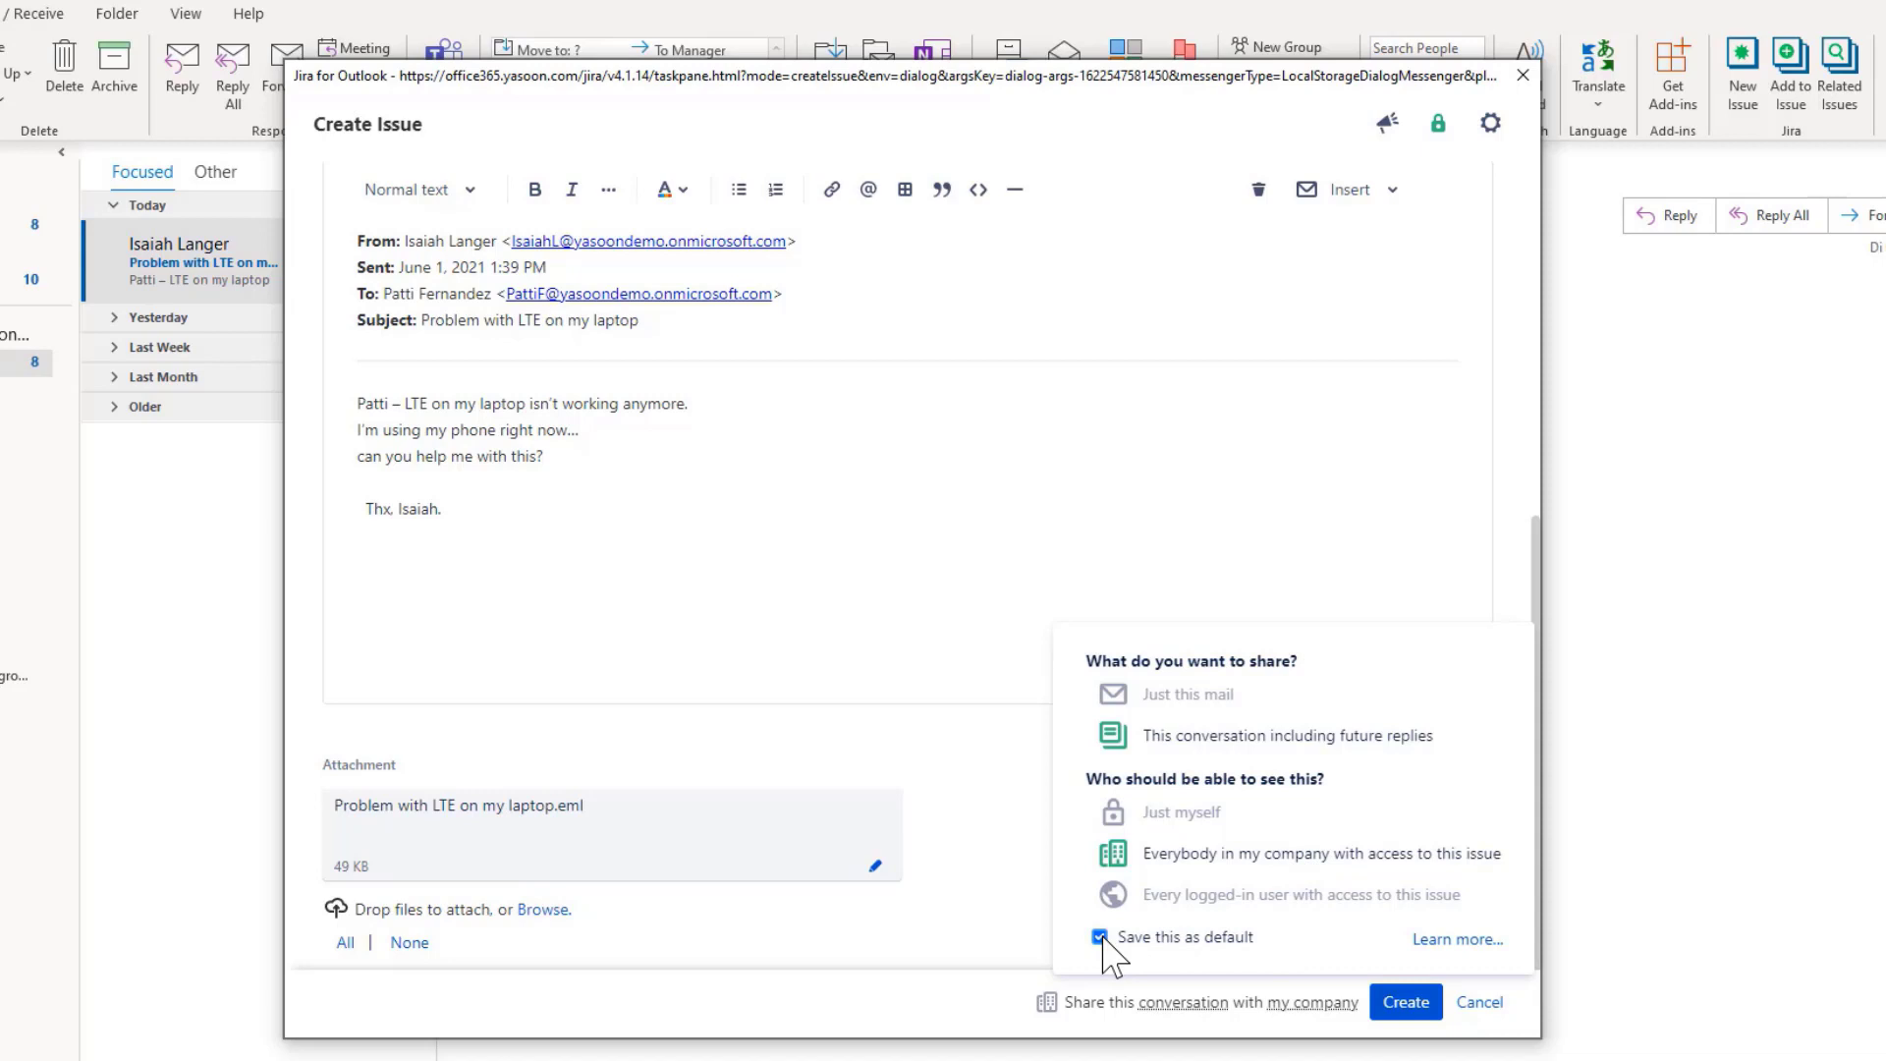
{"action": "left_click", "coordinate": [1405, 1016]}
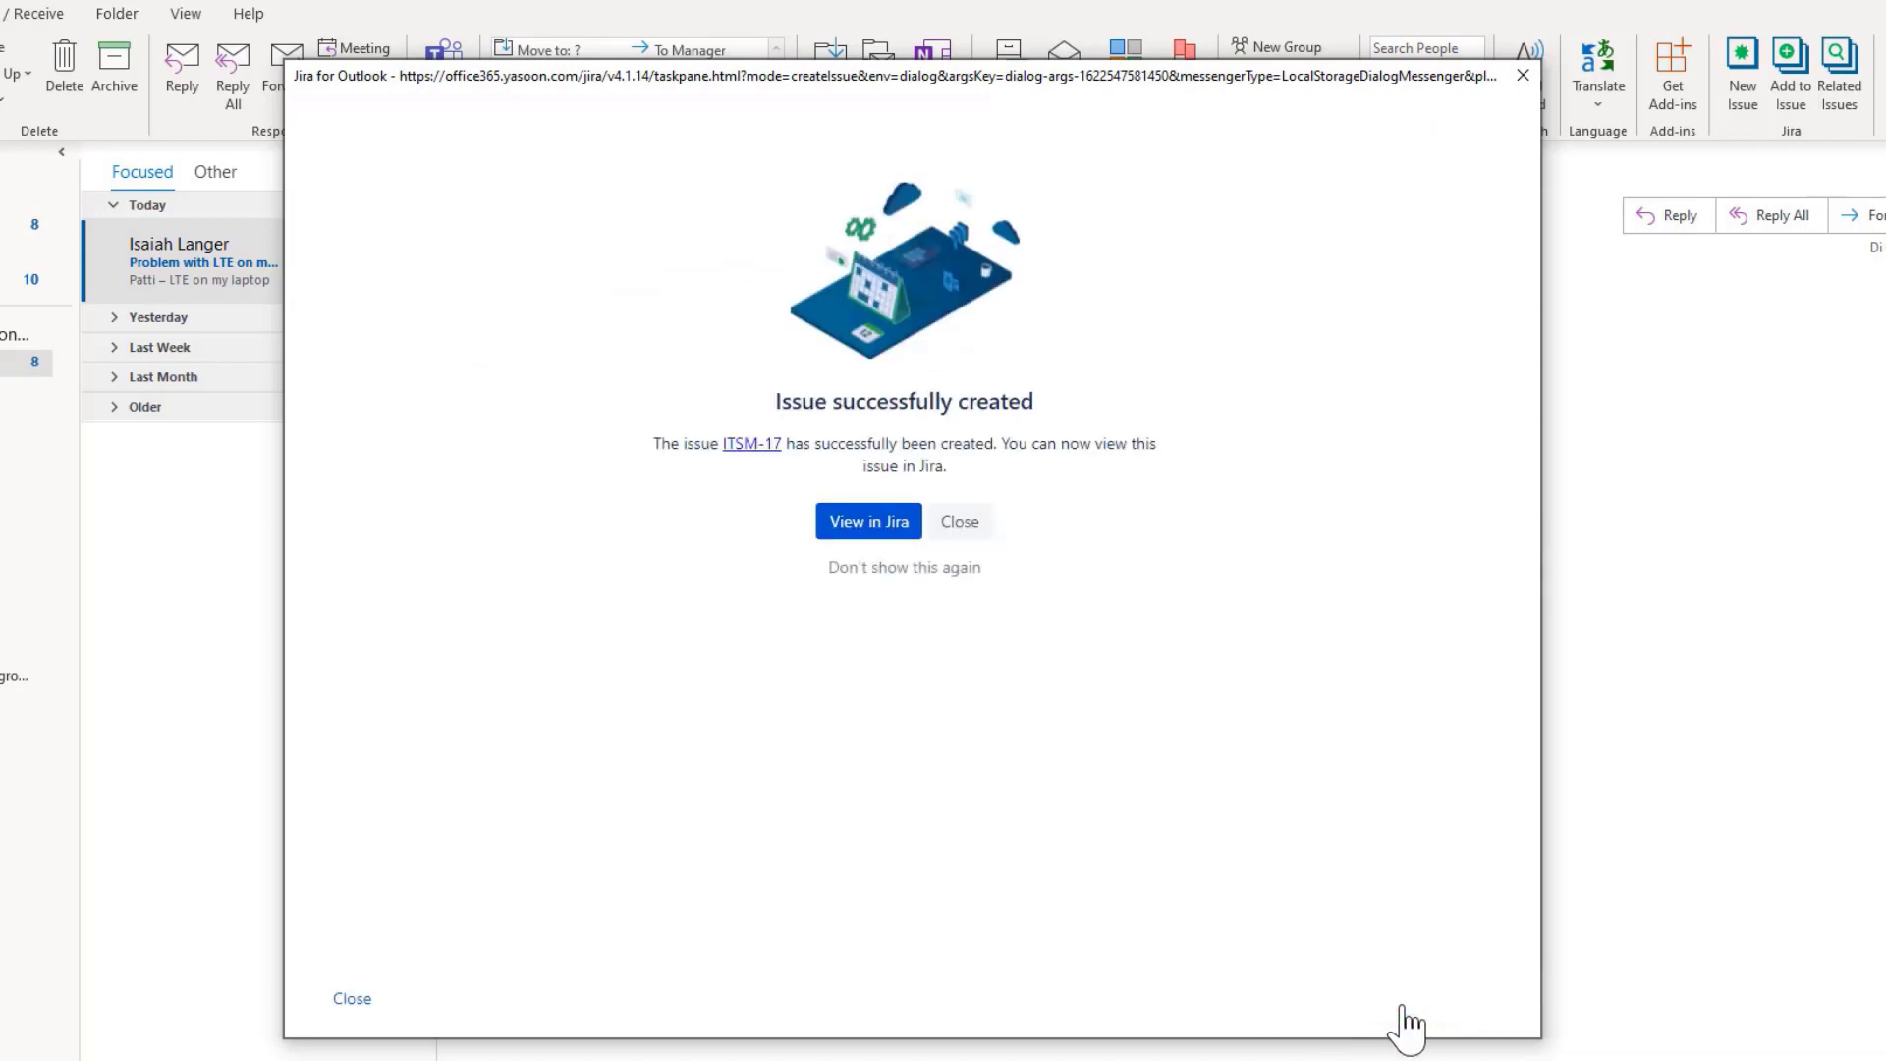
Open ticket ITSM-17 'Problem with LTE on my laptop' and read its first related email
{"action": "left_click", "coordinate": [896, 540]}
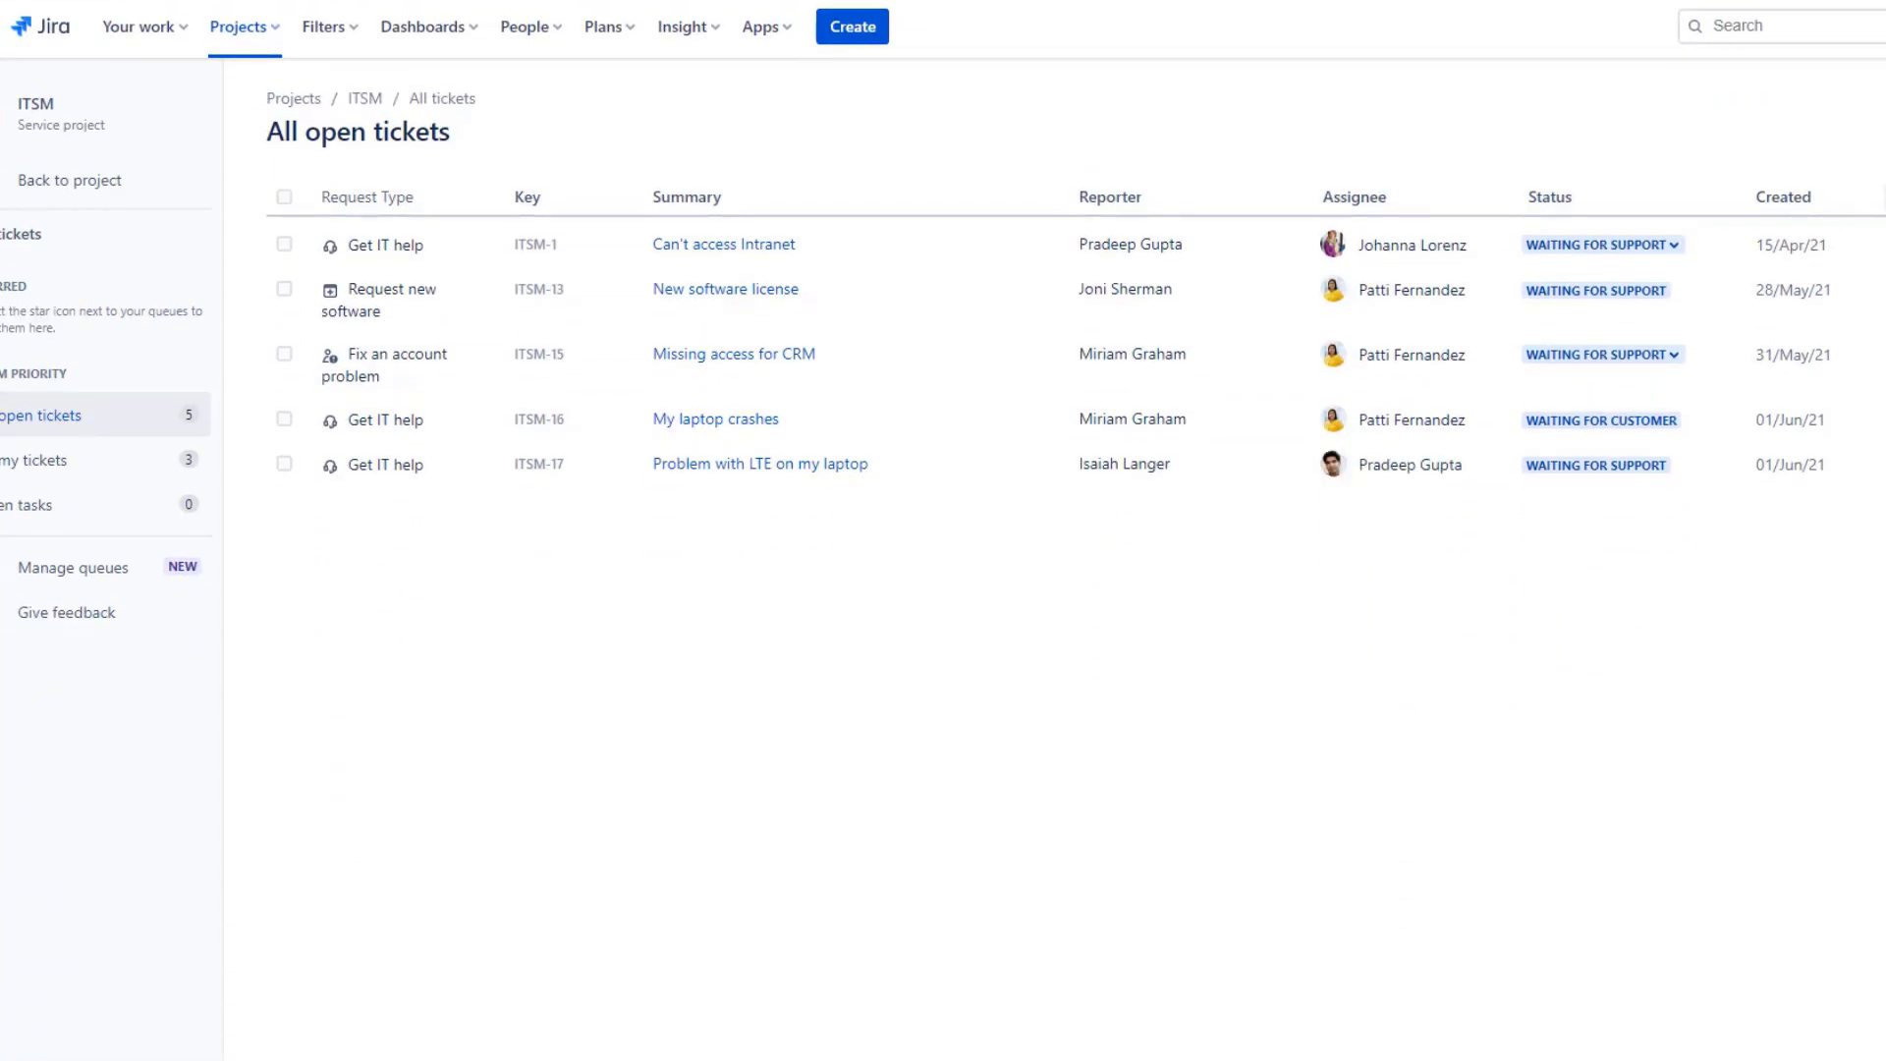
{"action": "left_click", "coordinate": [840, 466]}
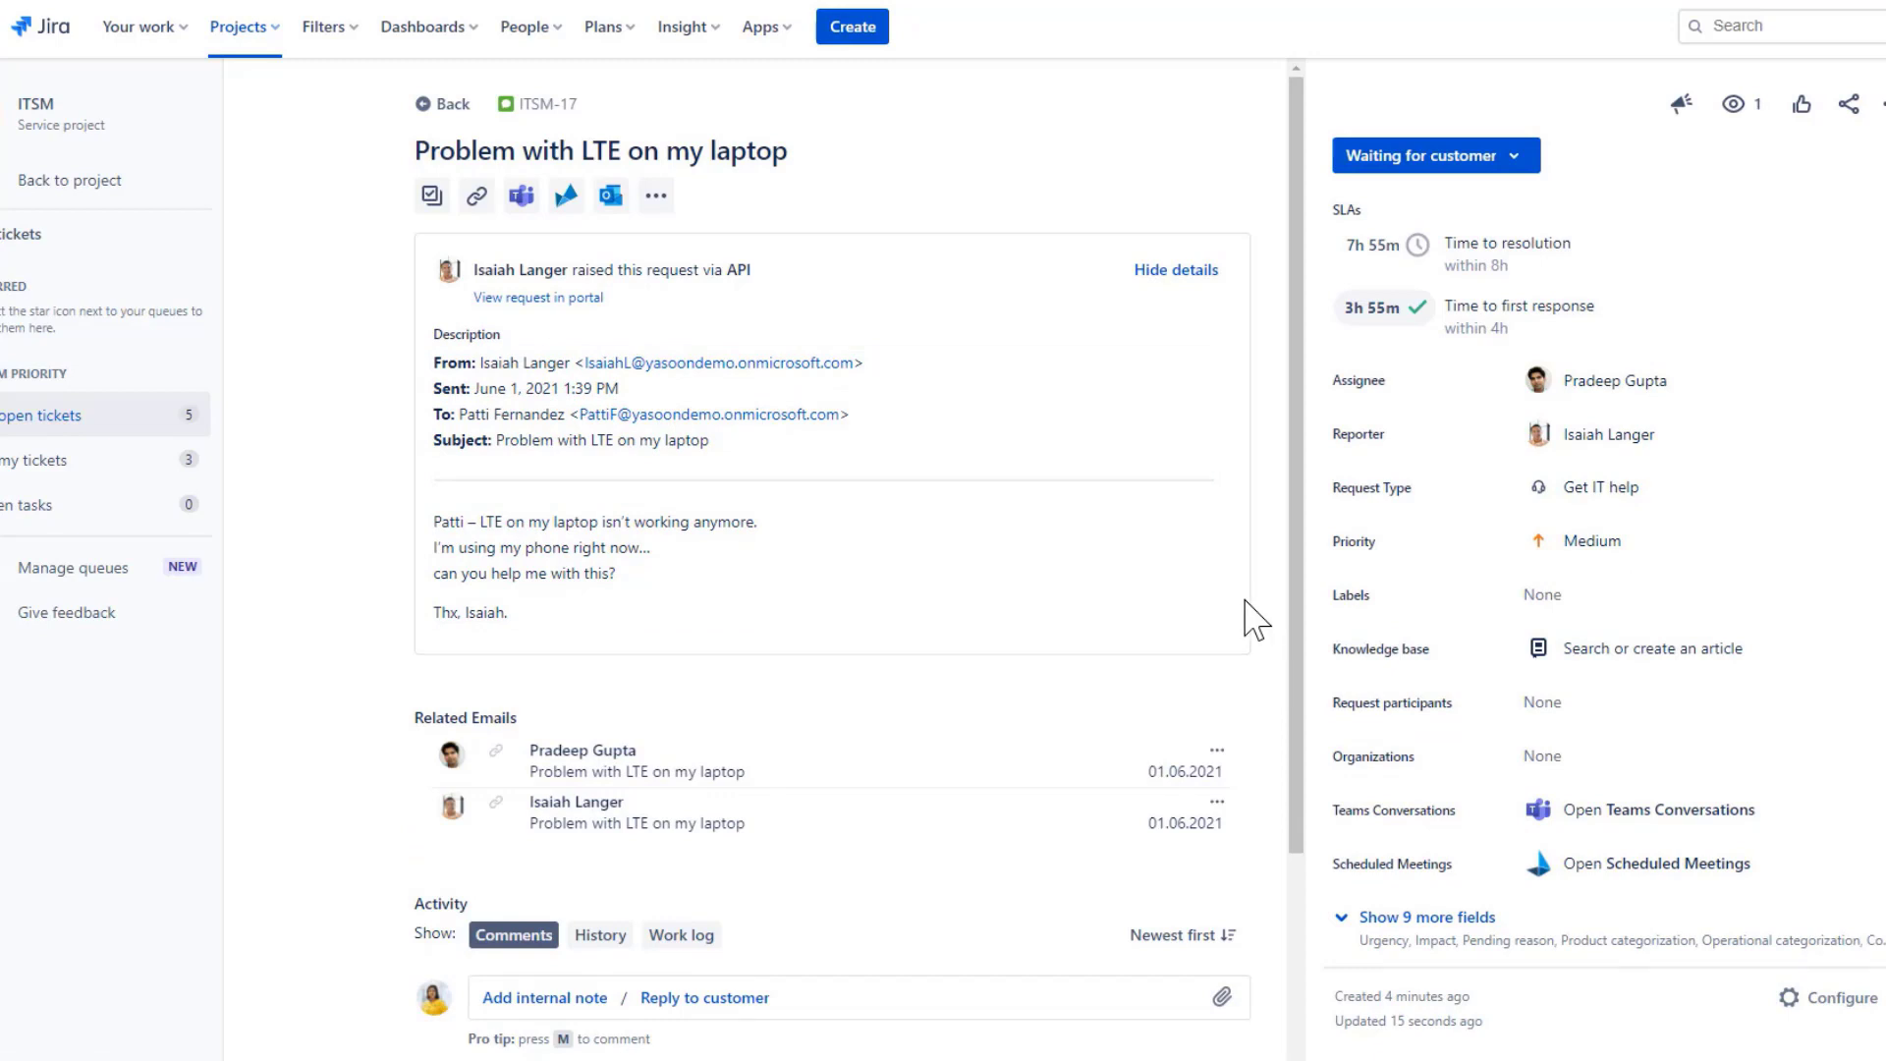
{"action": "left_click", "coordinate": [715, 761]}
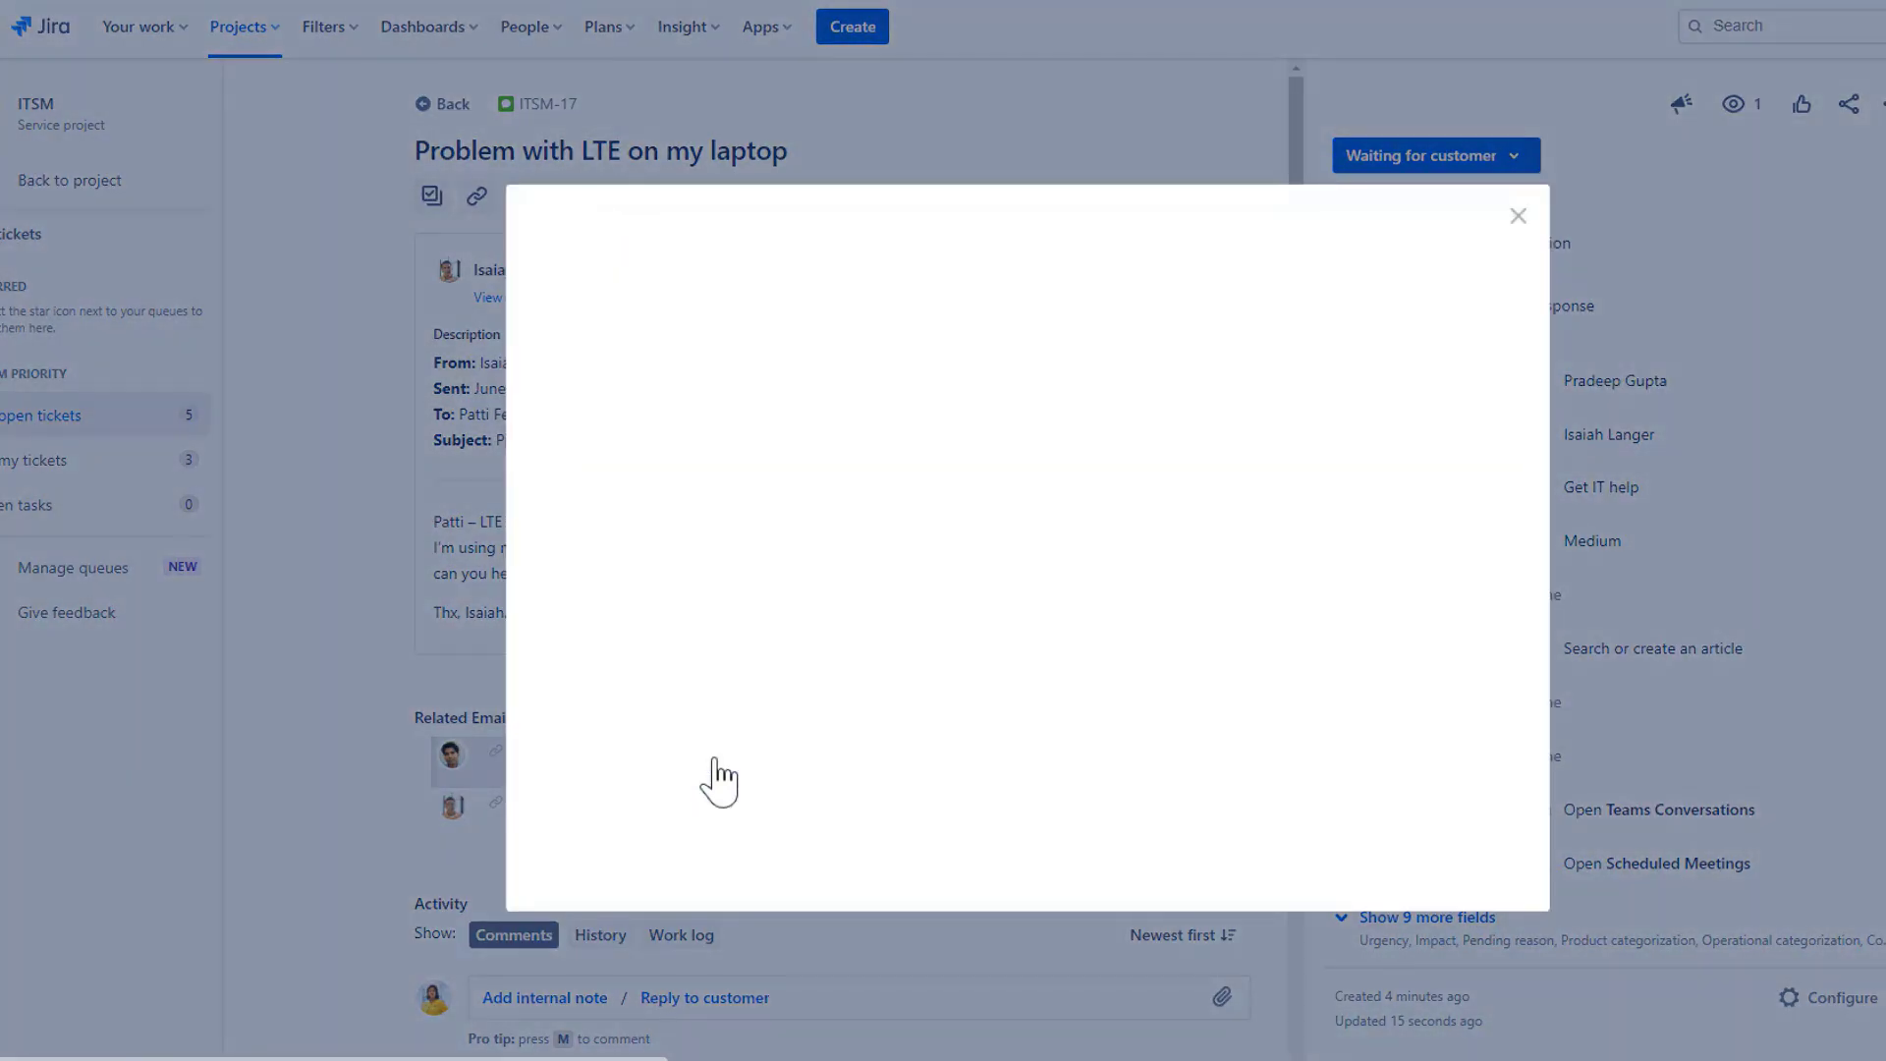